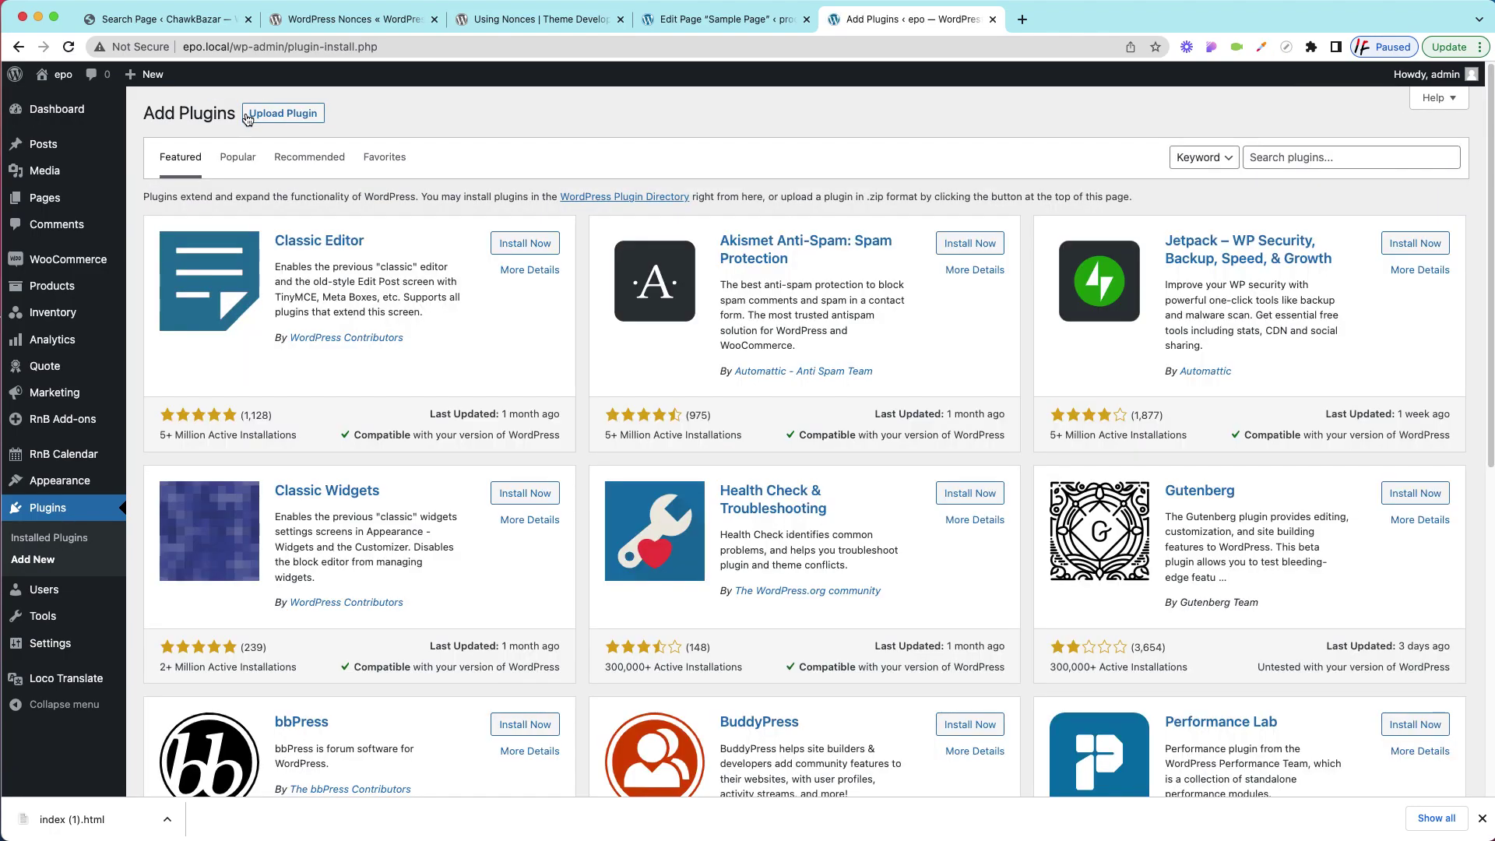
Try to install a plugin by uploading the rnb-builder.zip file from the Desktop
{"action": "left_click", "coordinate": [264, 114]}
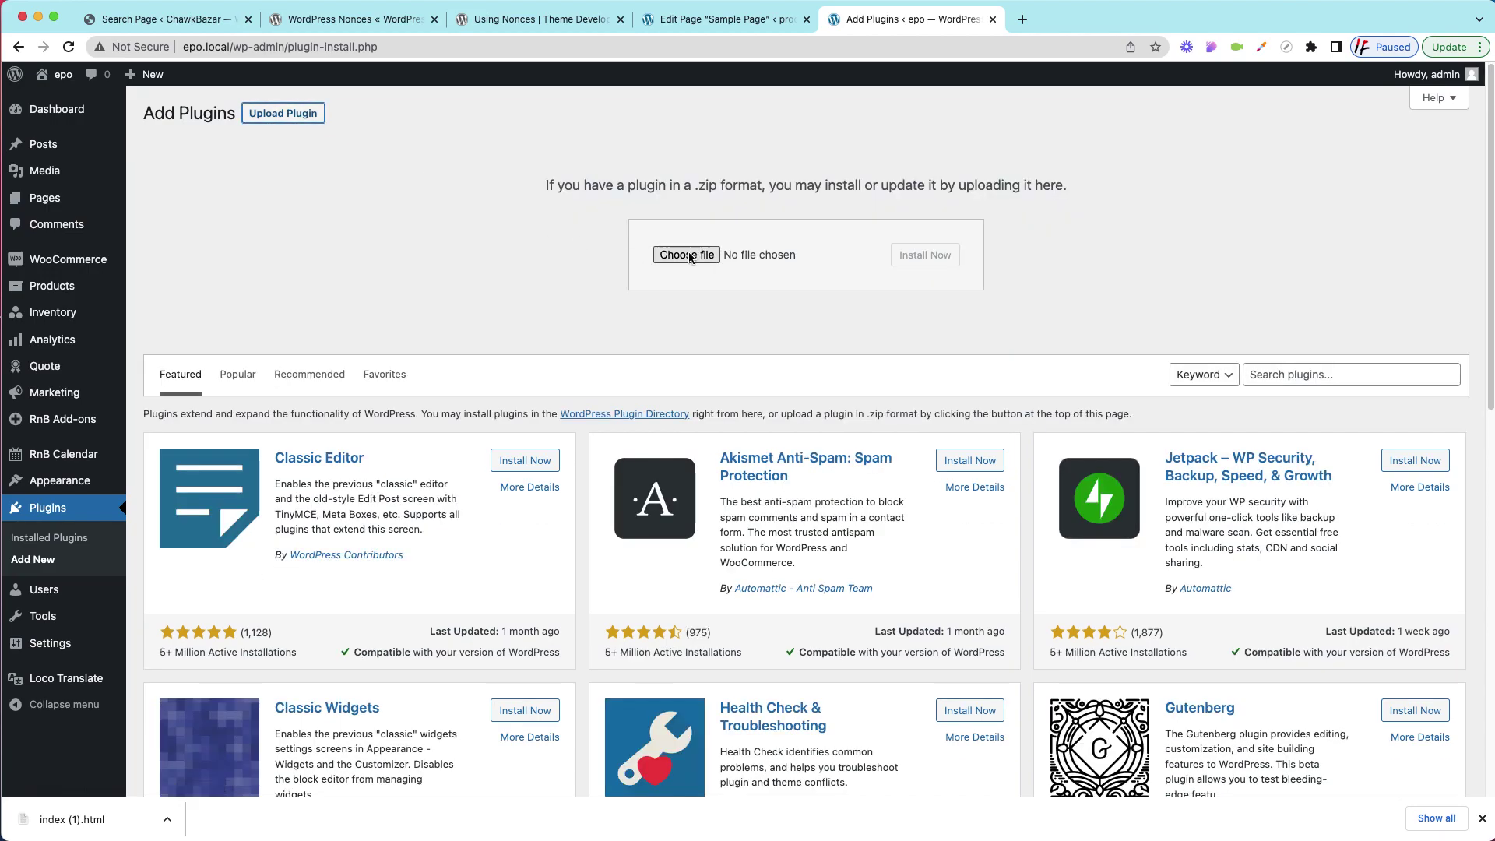
{"action": "left_click", "coordinate": [687, 255]}
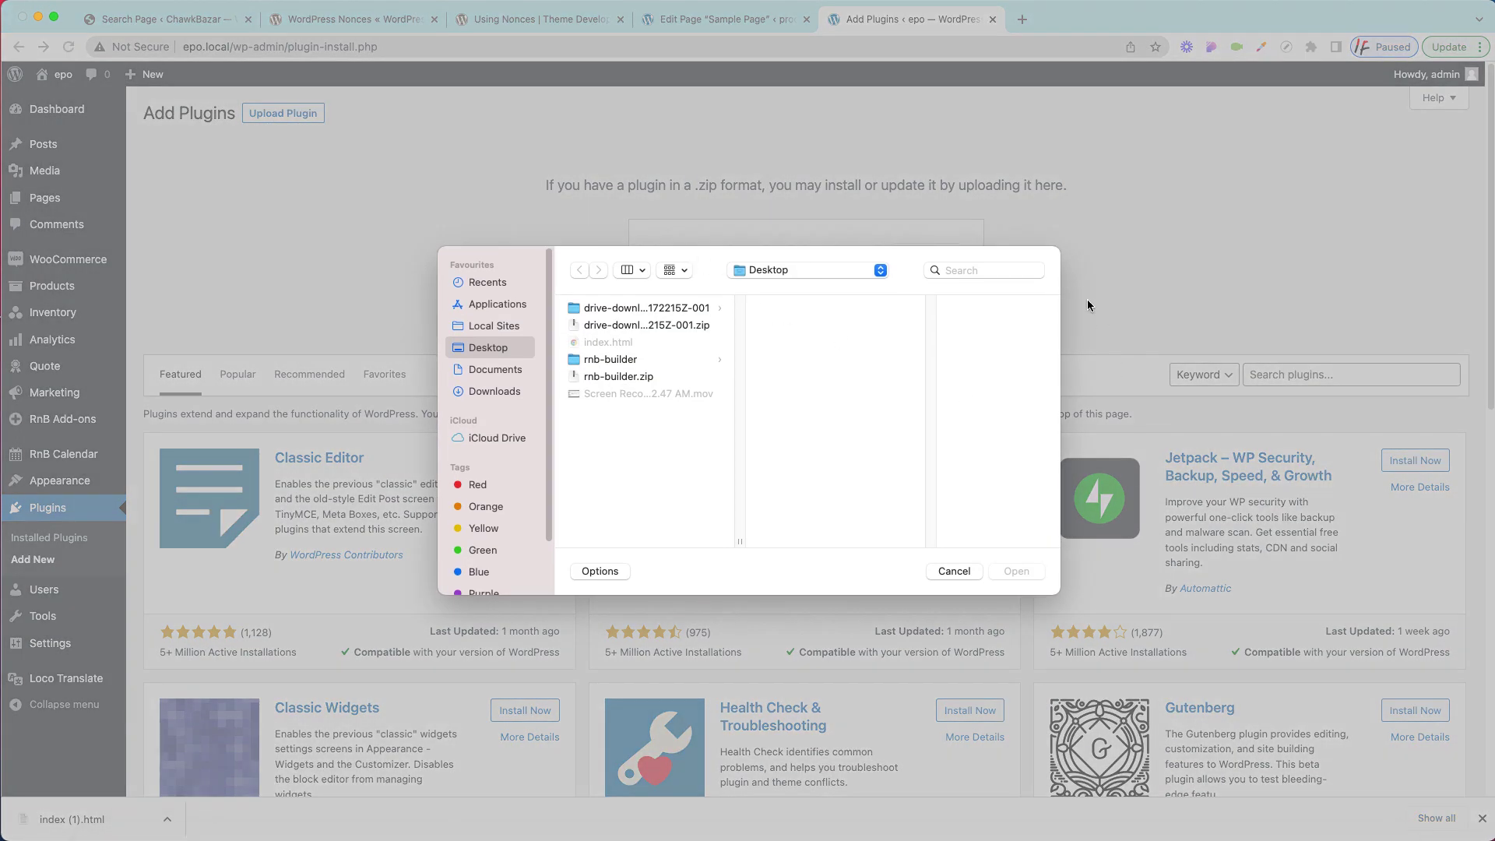
{"action": "left_click", "coordinate": [627, 377]}
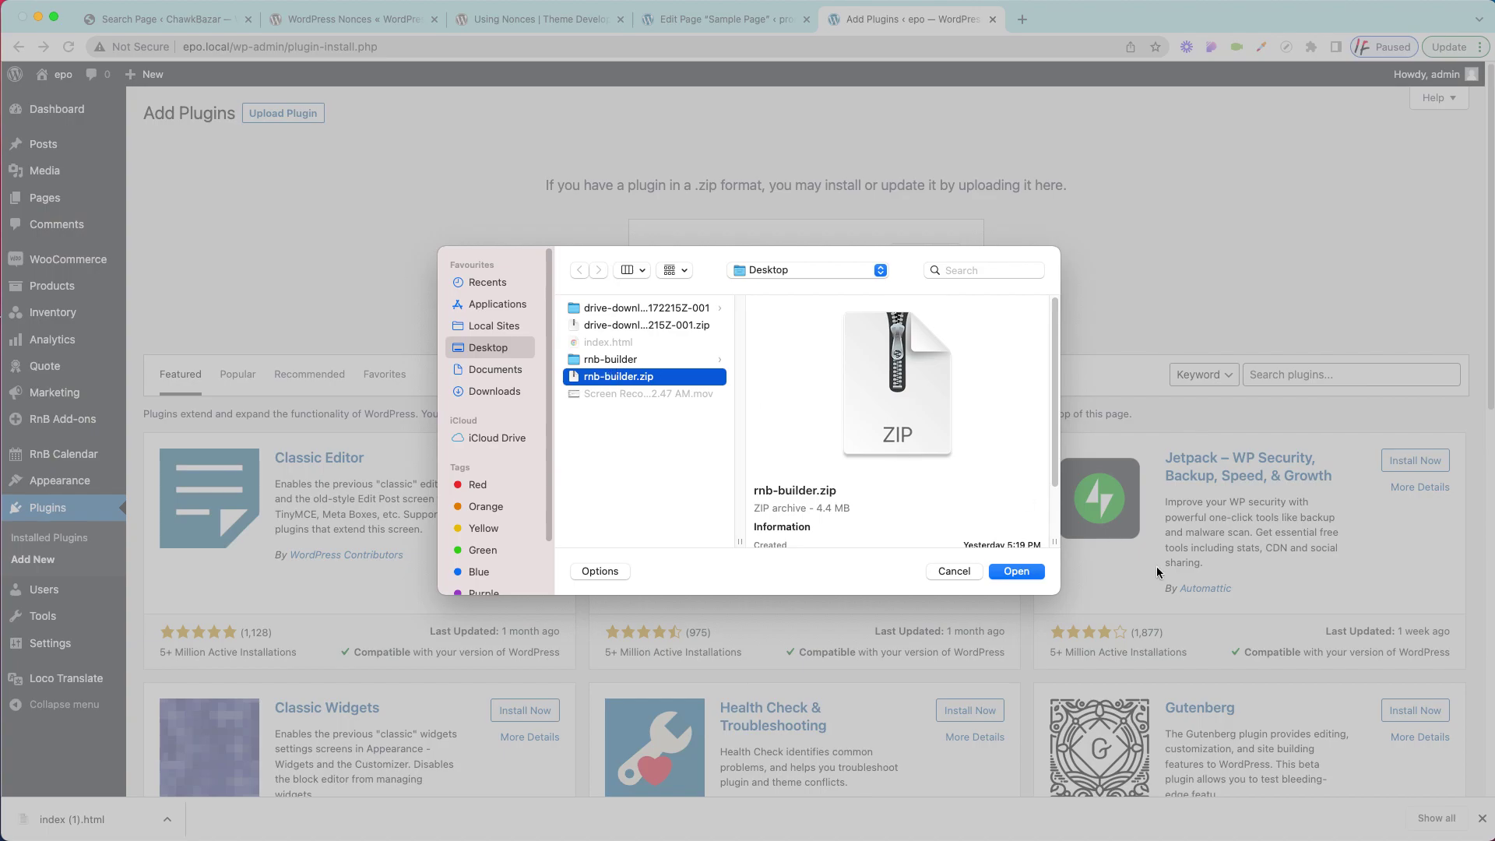
{"action": "left_click", "coordinate": [1022, 576]}
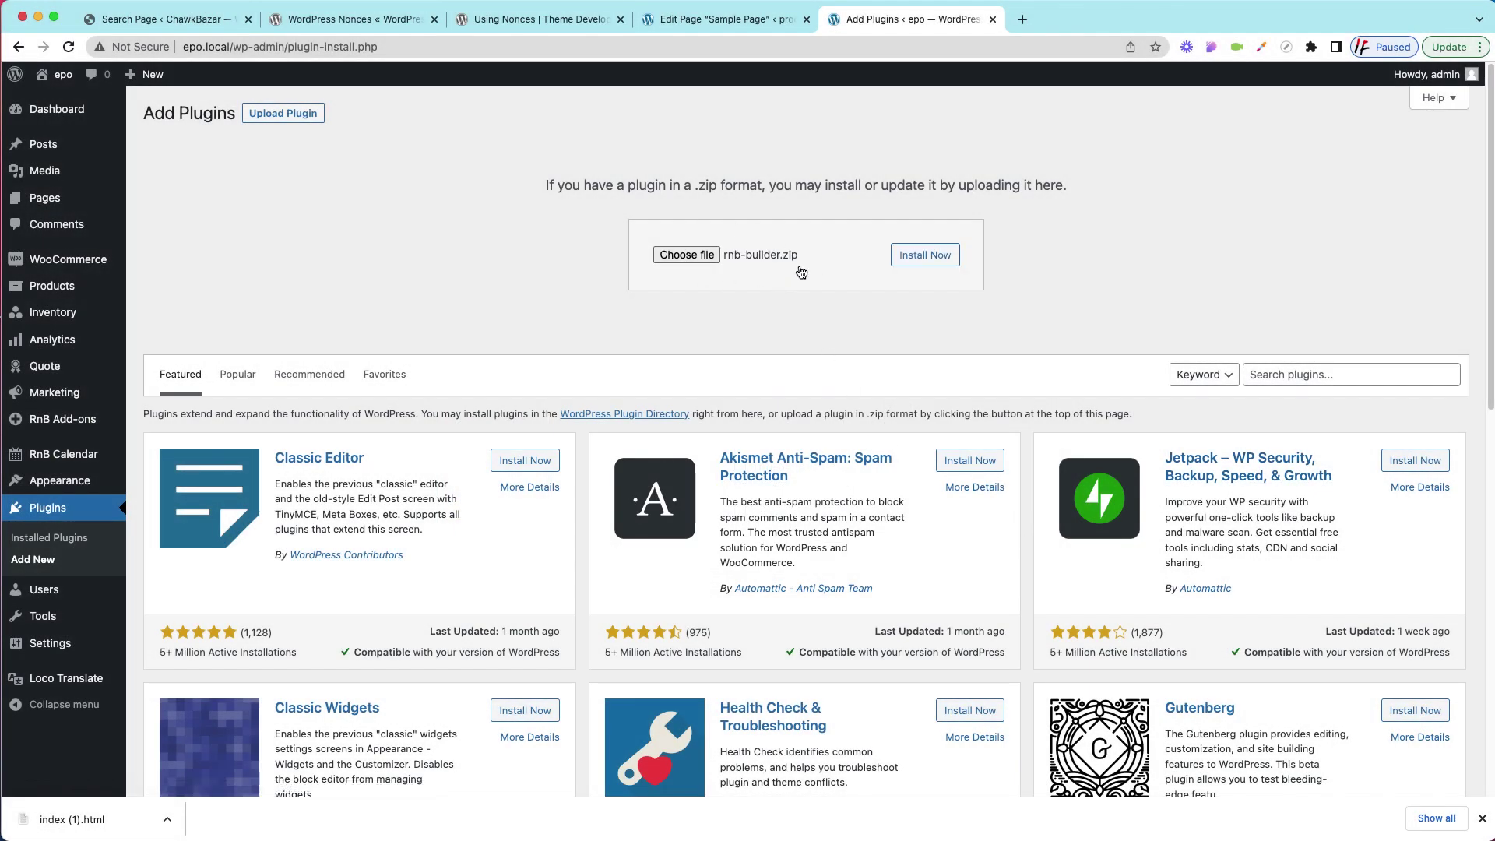
{"action": "left_click", "coordinate": [916, 258]}
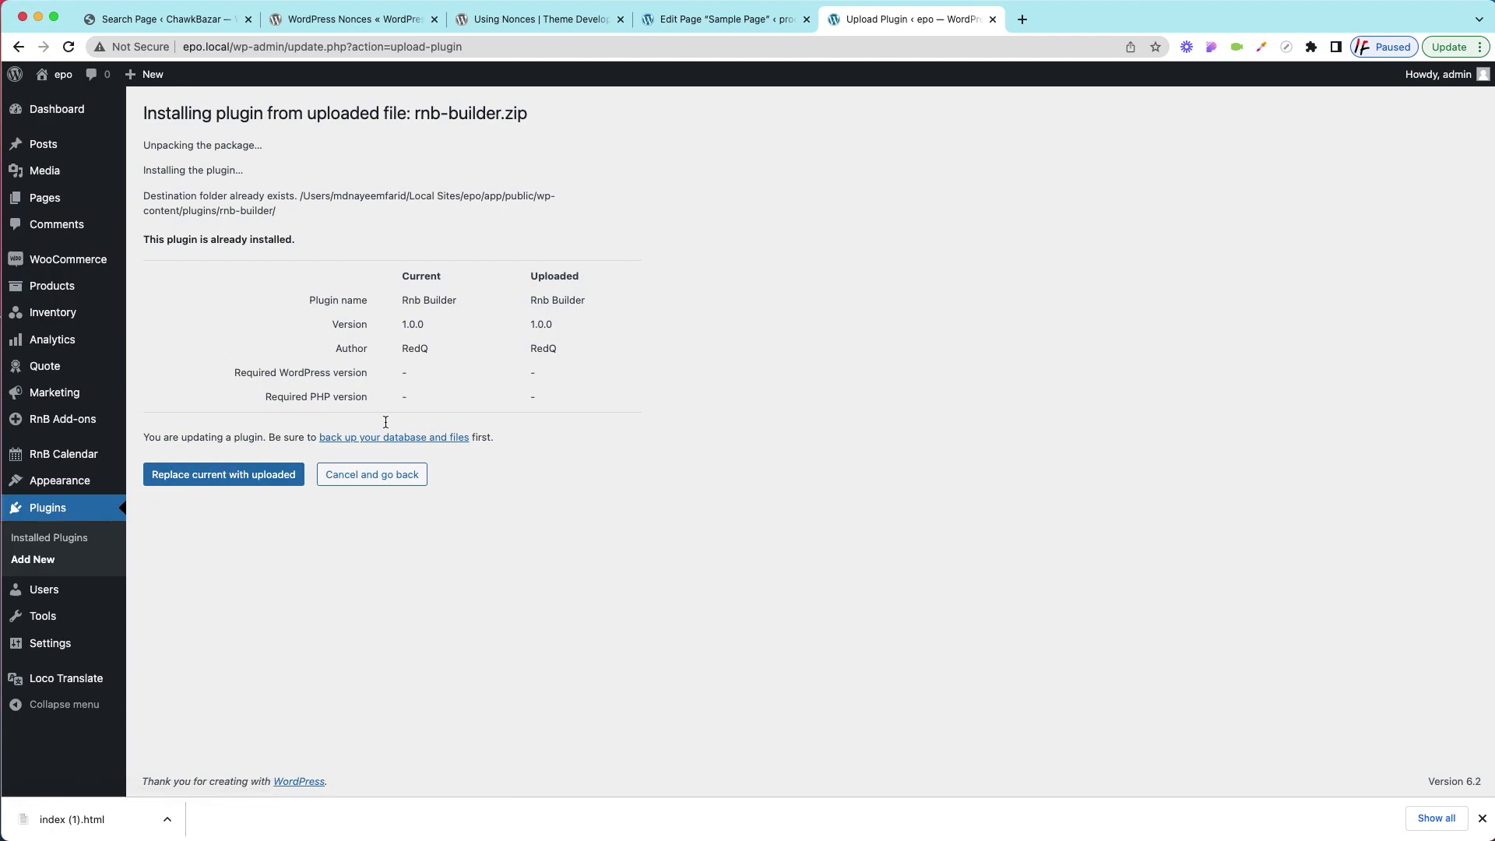
{"action": "left_click", "coordinate": [374, 475]}
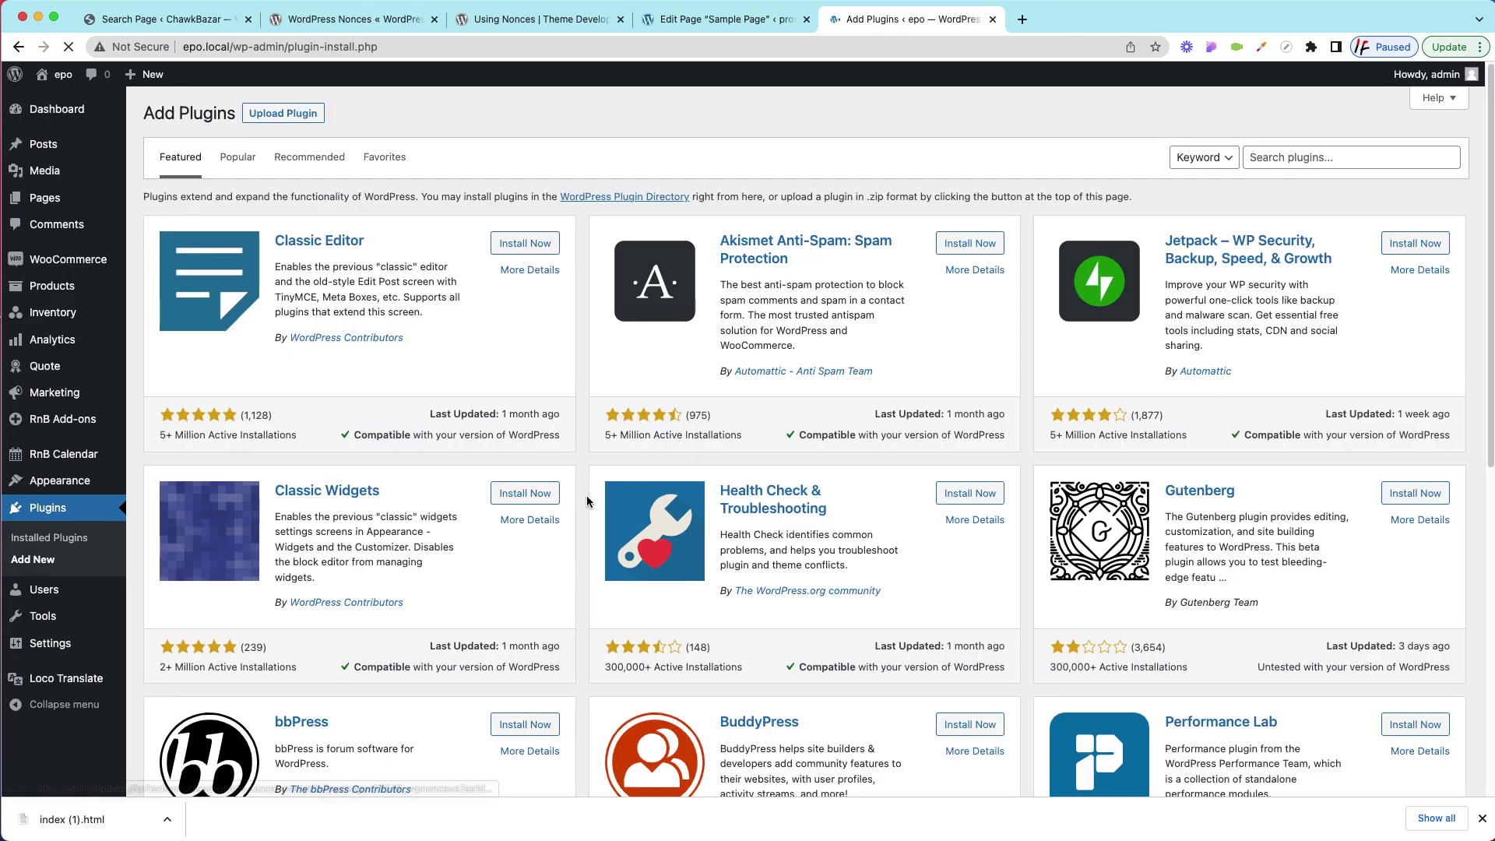
Check the installed plugins list for Rnb Builder, WooCommerce and WooCommerce Rental & Booking System
{"action": "scroll", "coordinate": [187, 488], "scroll_direction": "down", "scroll_amount": 5}
{"action": "left_click", "coordinate": [68, 506]}
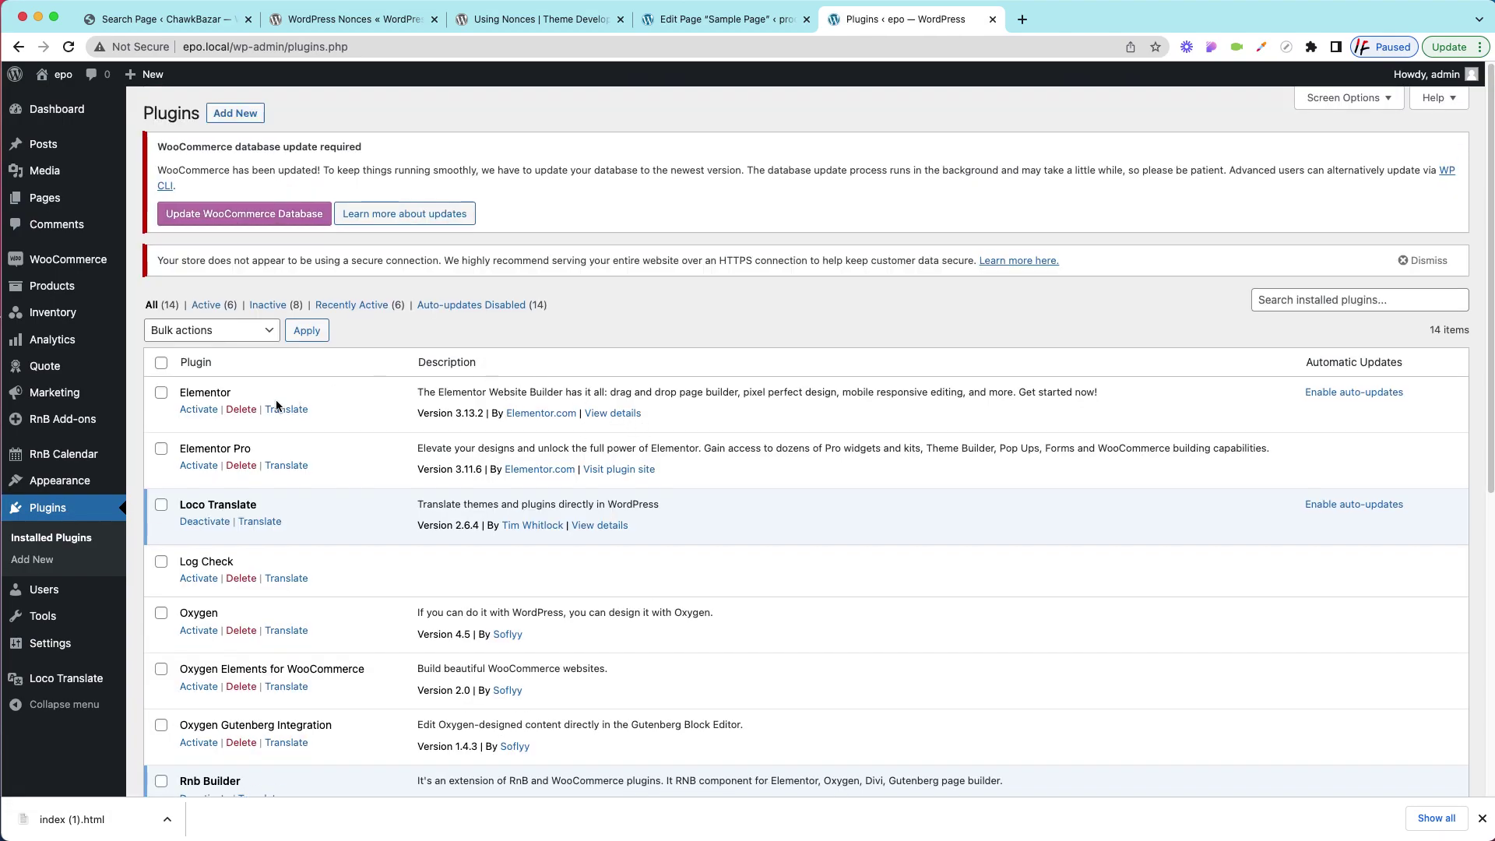
{"action": "scroll", "coordinate": [588, 382], "scroll_direction": "down", "scroll_amount": 10}
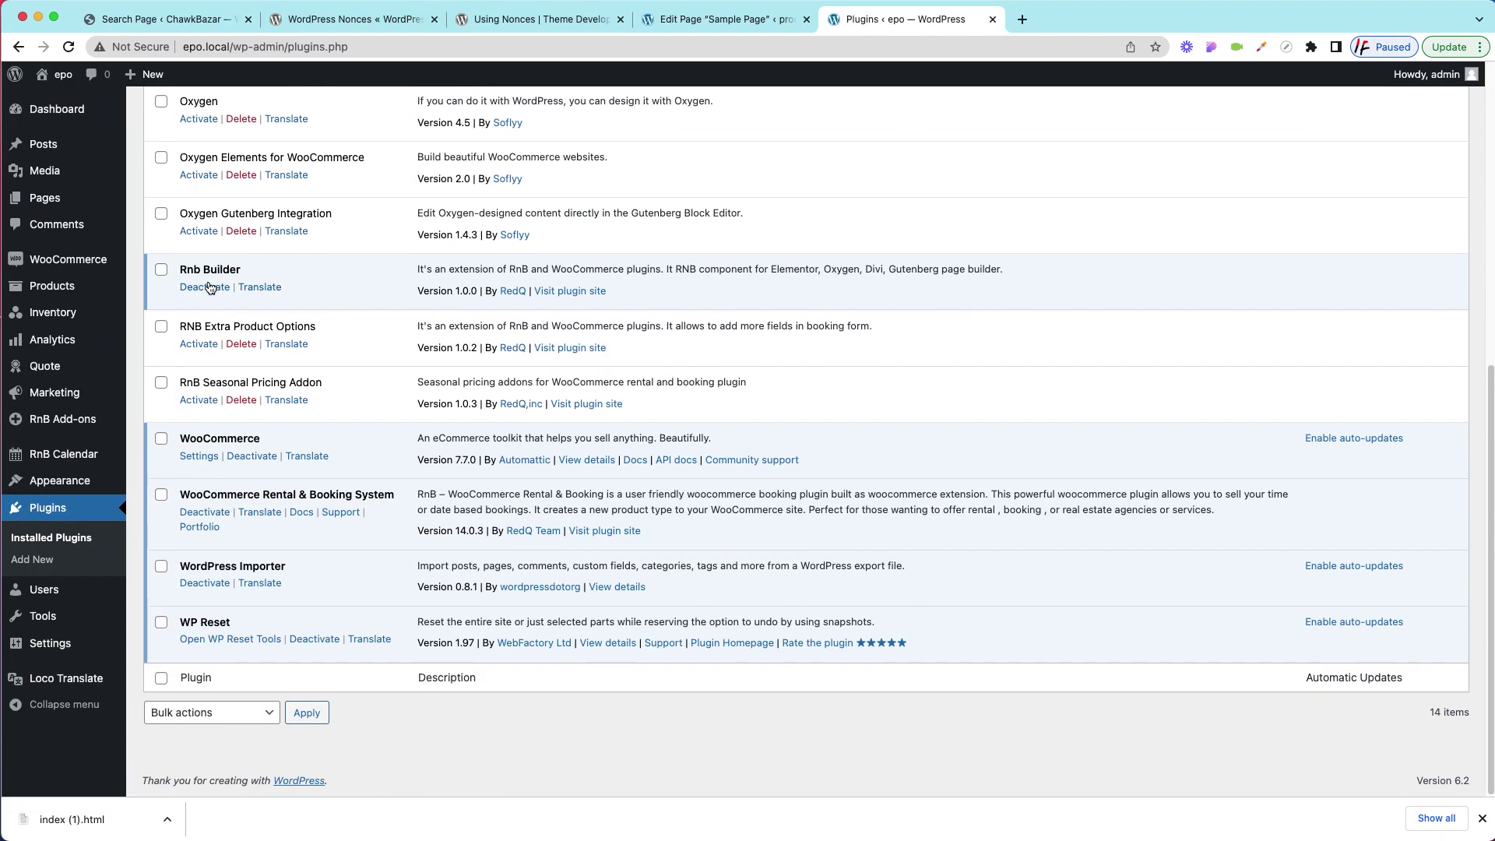
{"action": "triple_click", "coordinate": [203, 269]}
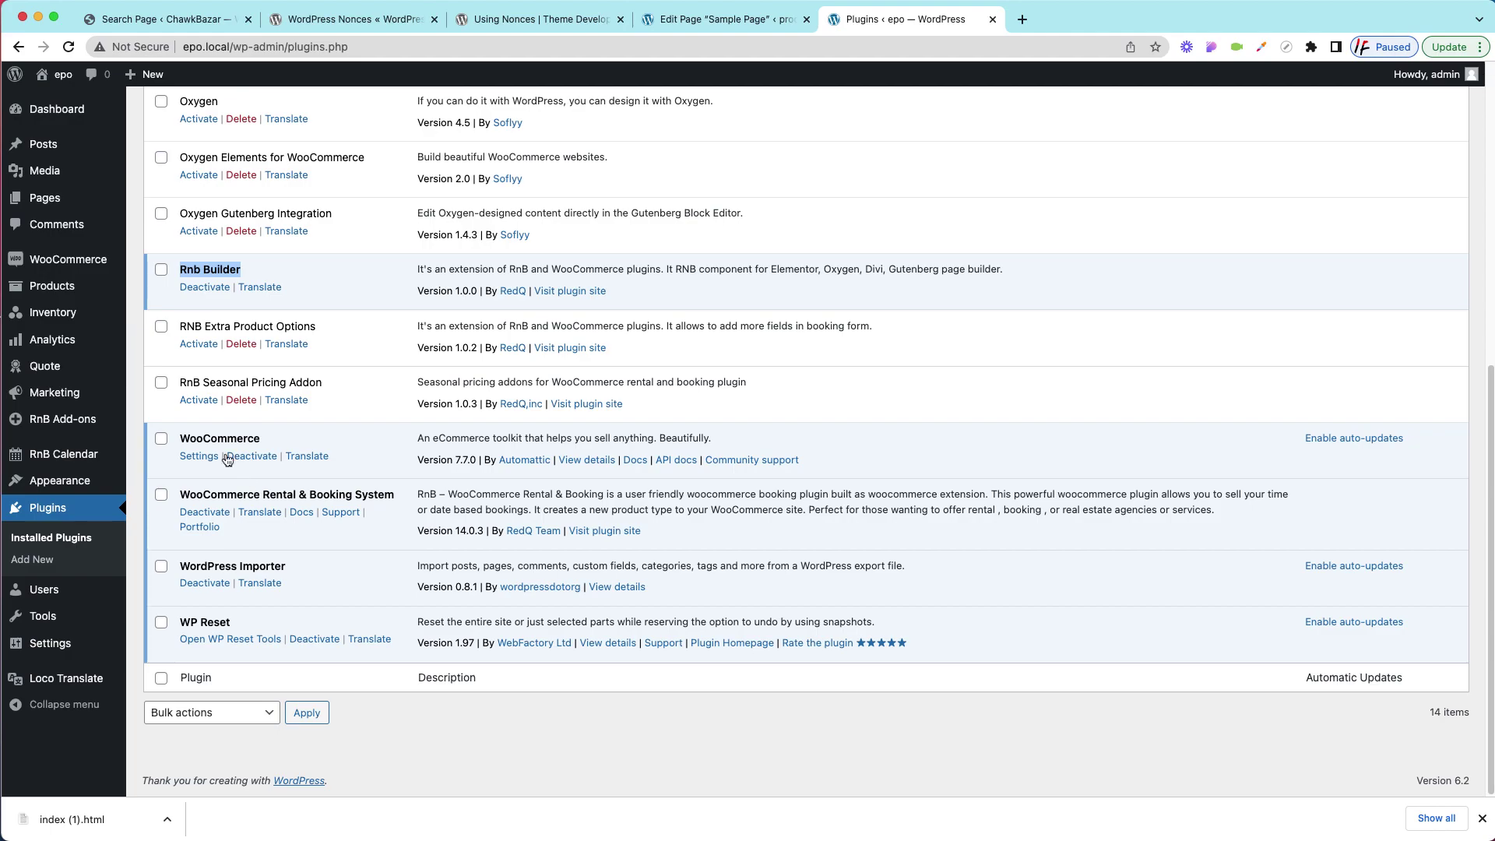
{"action": "left_click", "coordinate": [216, 440]}
{"action": "double_click", "coordinate": [216, 440]}
{"action": "left_click", "coordinate": [231, 496]}
{"action": "triple_click", "coordinate": [232, 496]}
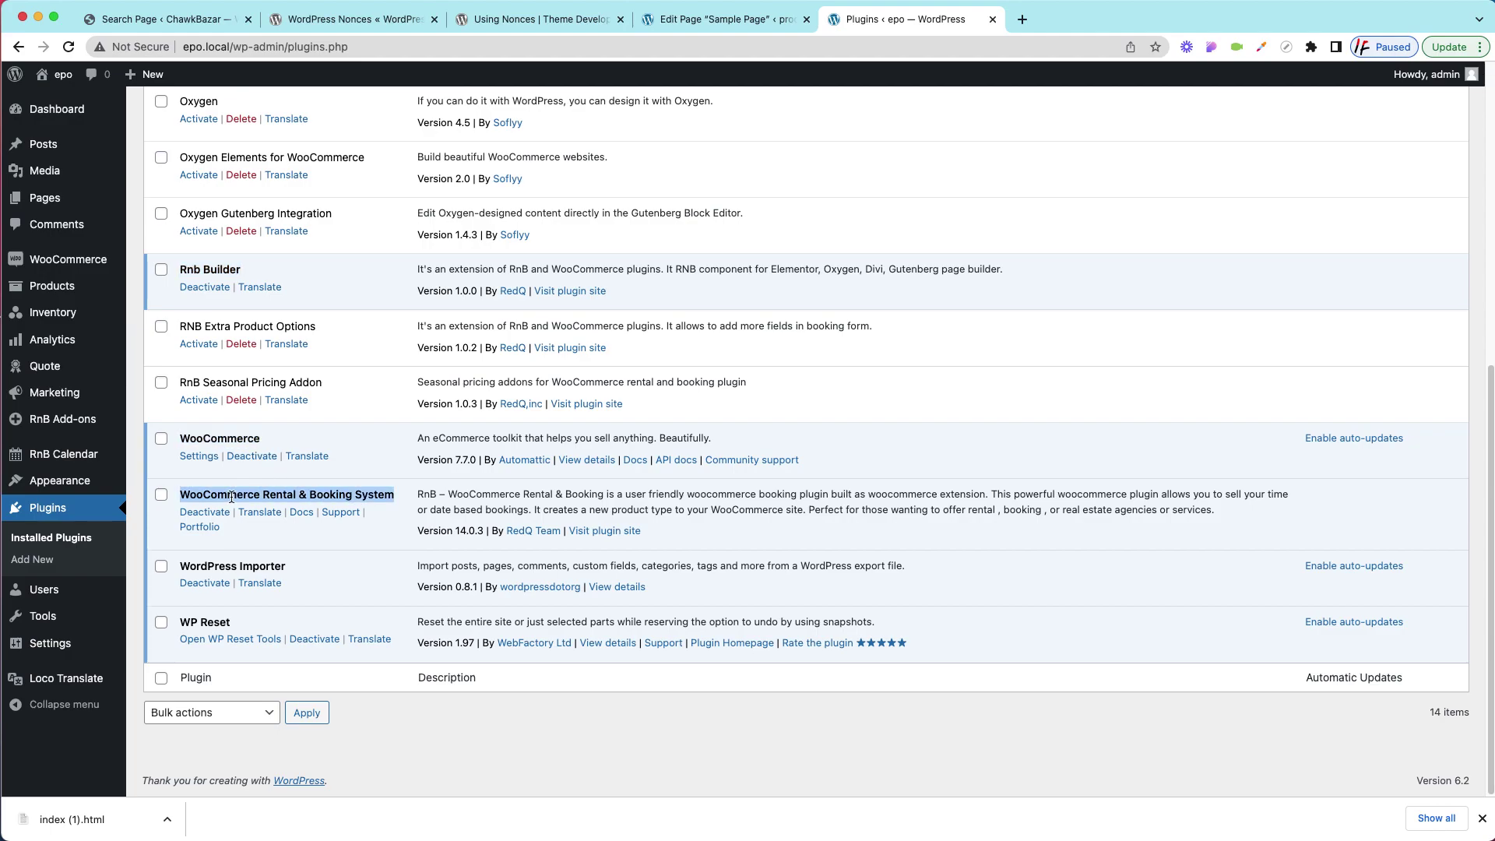
{"action": "scroll", "coordinate": [214, 262], "scroll_direction": "up", "scroll_amount": 3}
Open the Single Product template for editing in the site editor
{"action": "mouse_move", "coordinate": [97, 489]}
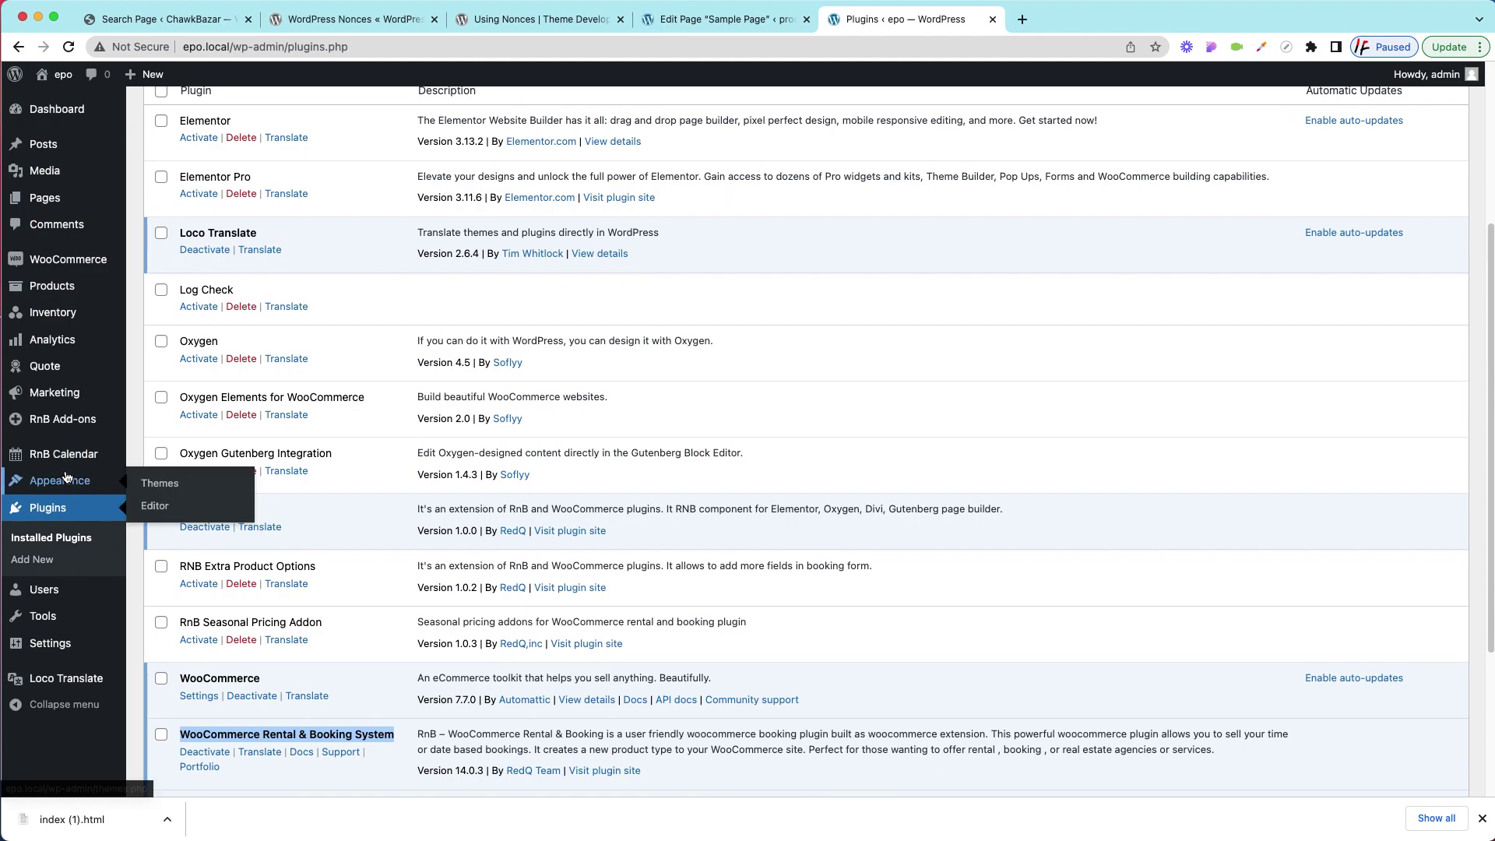
{"action": "left_click", "coordinate": [155, 506]}
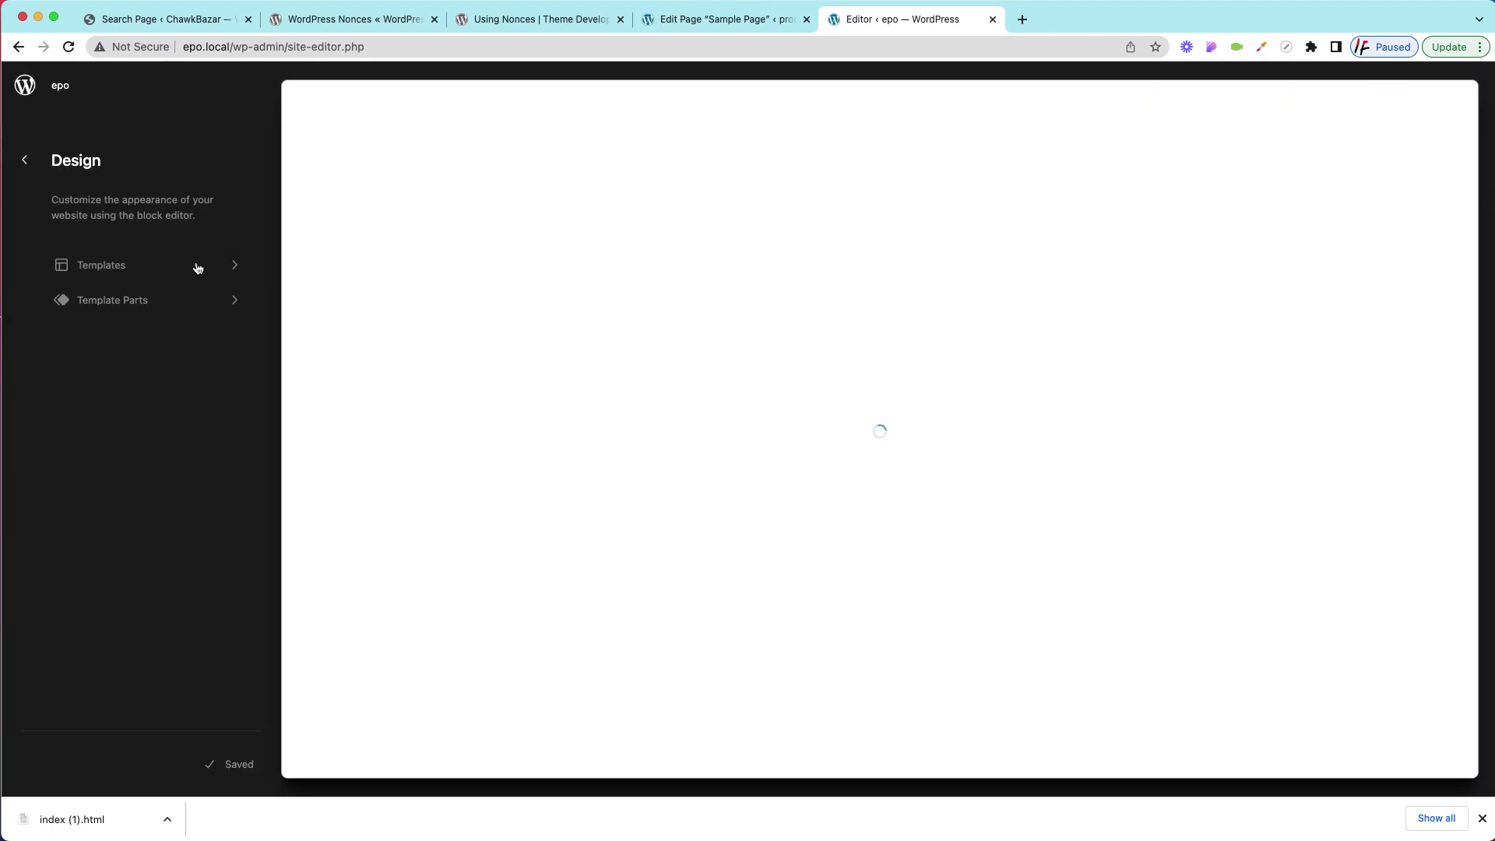
{"action": "left_click", "coordinate": [122, 266]}
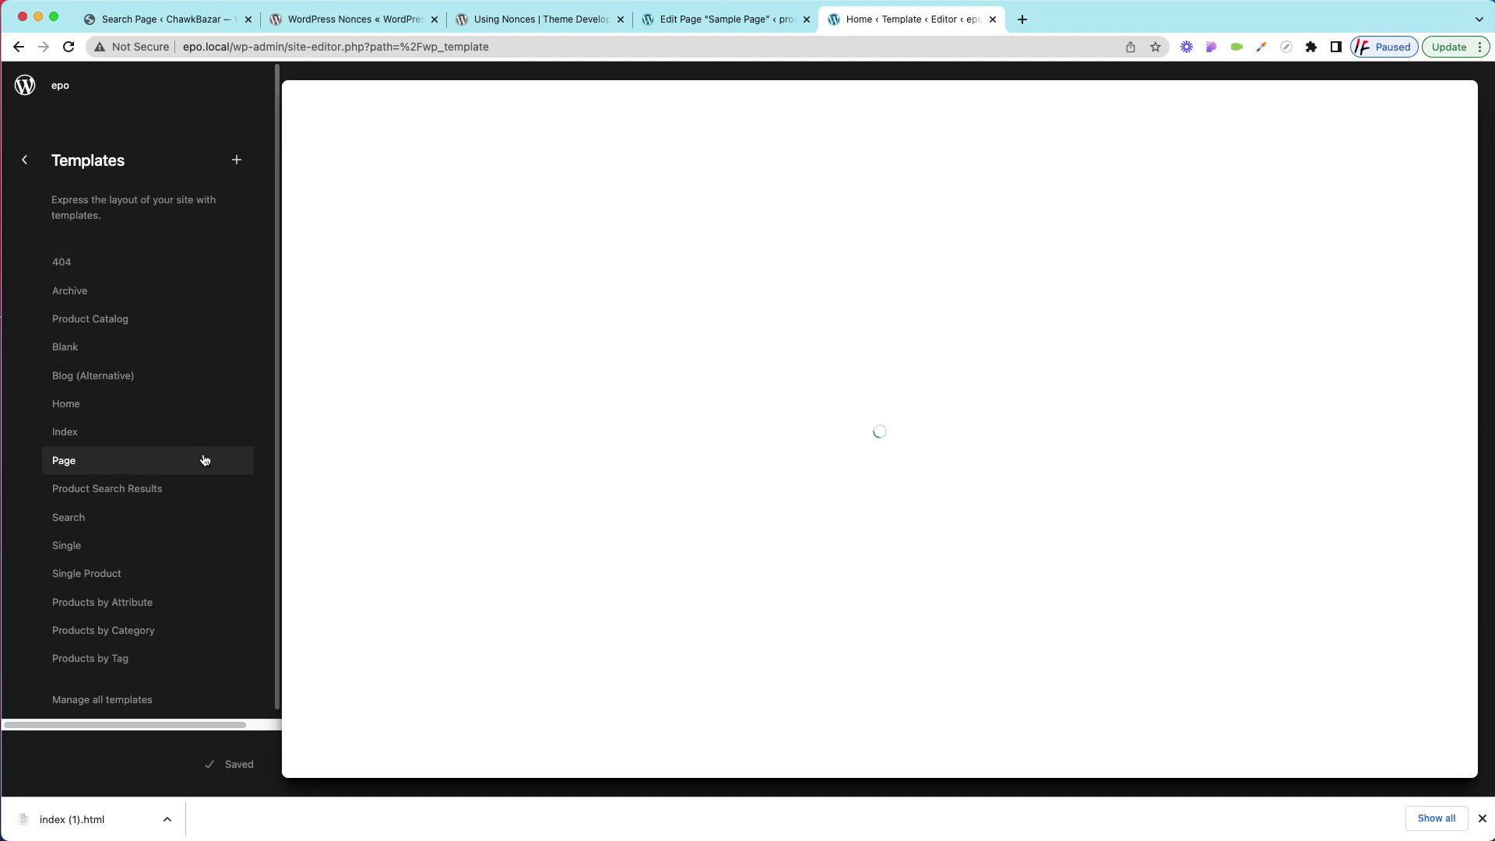
{"action": "left_click", "coordinate": [121, 571]}
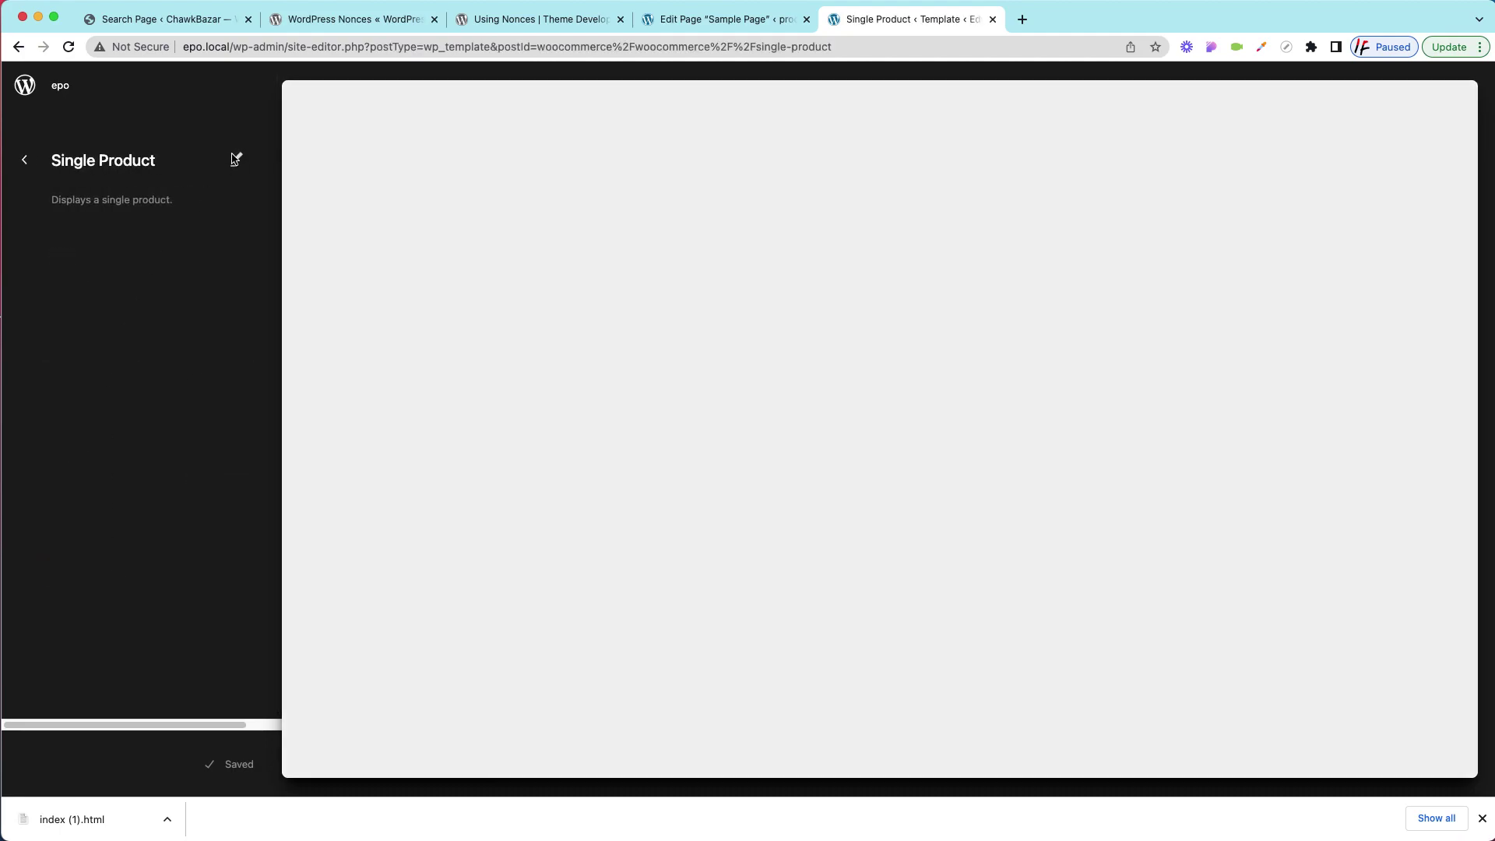
{"action": "left_click", "coordinate": [237, 161]}
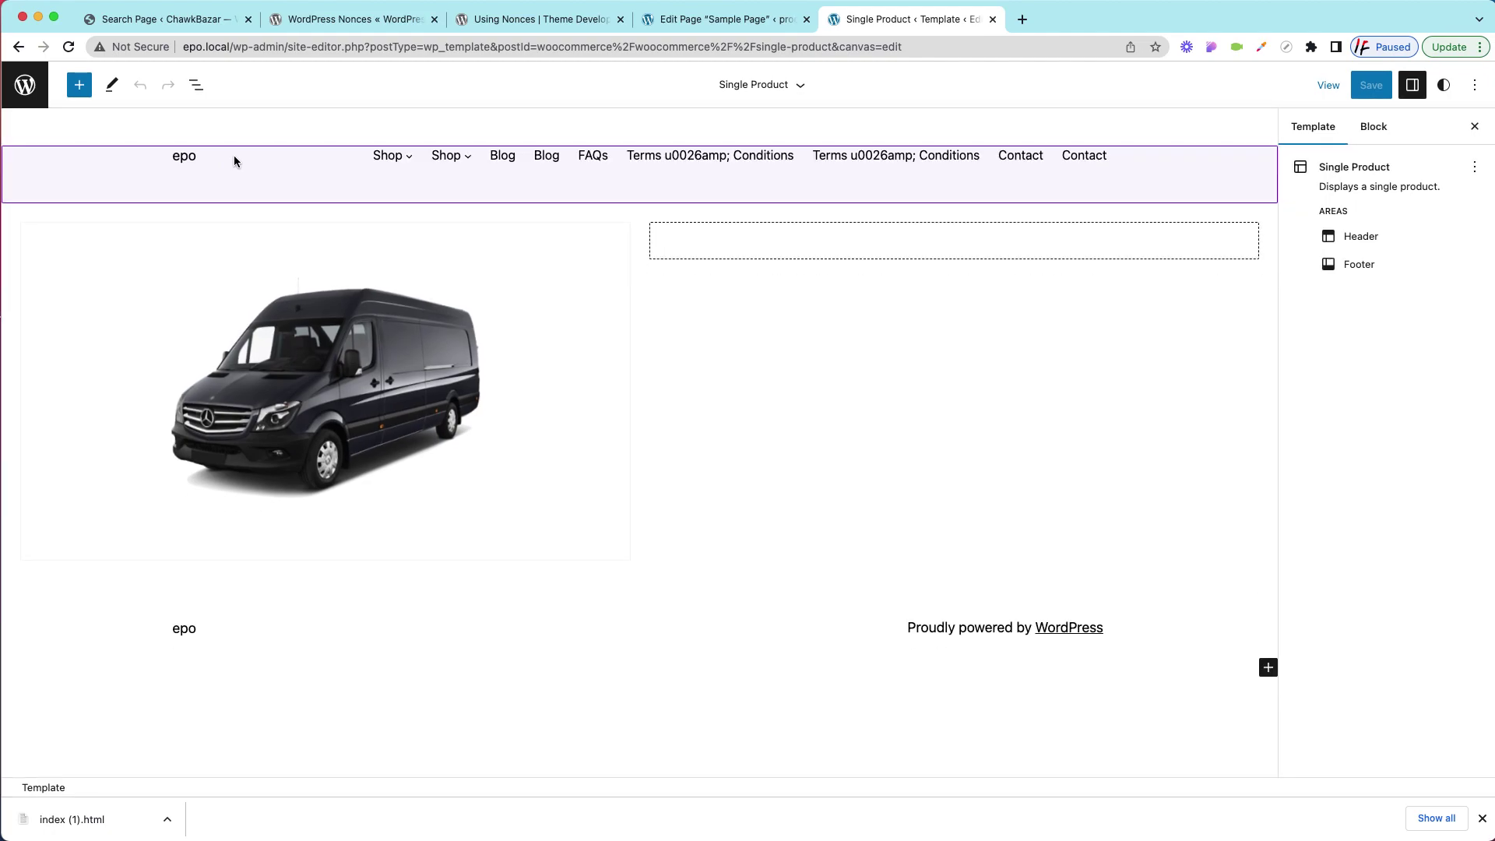
Insert an Rnb Form block in the empty second column beside the product image and save the Single Product template
{"action": "left_click", "coordinate": [196, 84]}
{"action": "left_click", "coordinate": [18, 195]}
{"action": "left_click", "coordinate": [998, 278]}
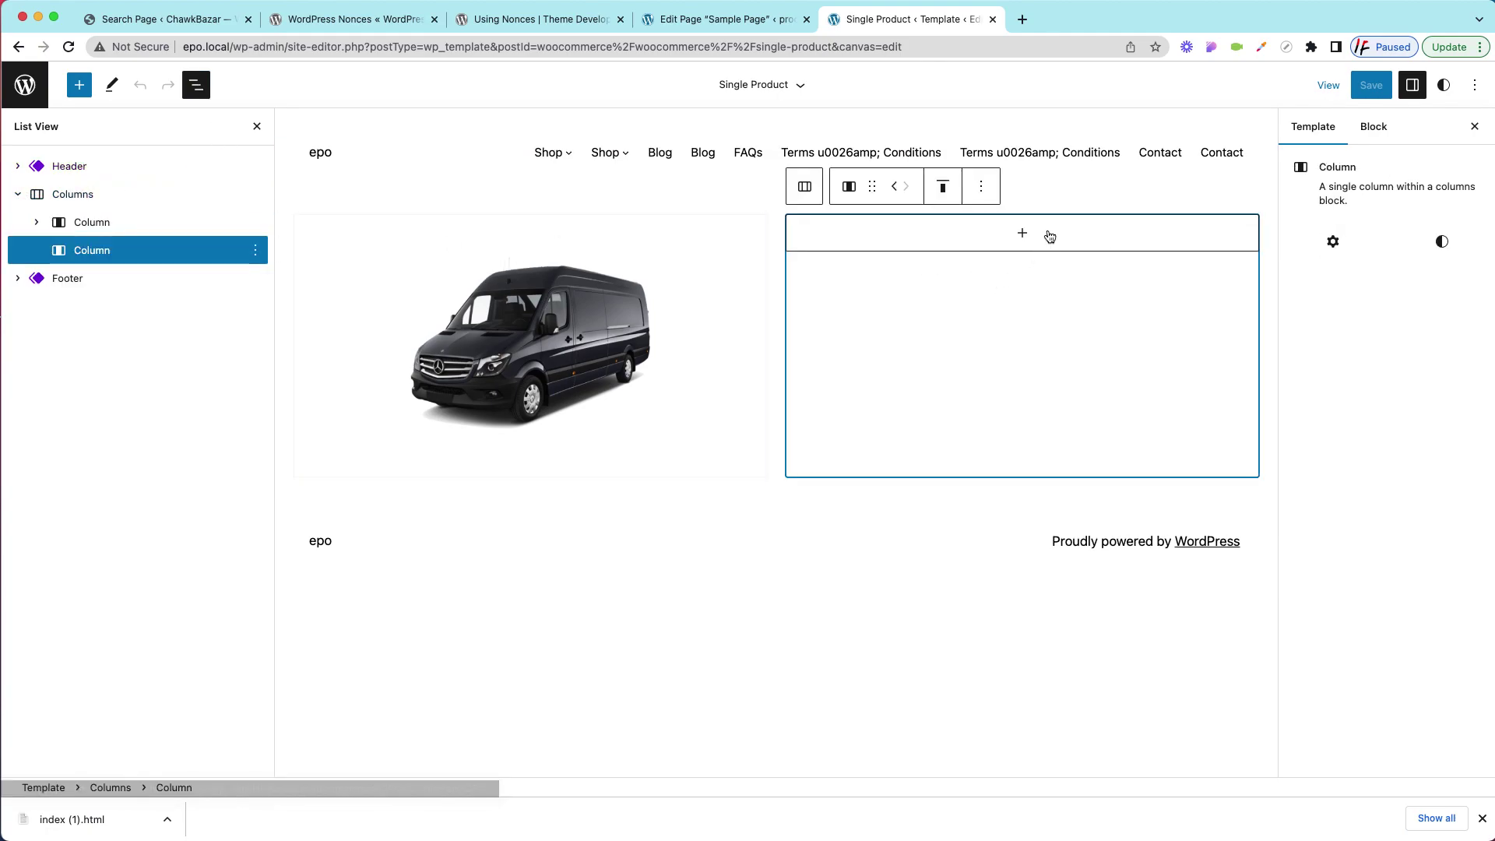
{"action": "left_click", "coordinate": [1024, 235]}
{"action": "type", "text": "r"}
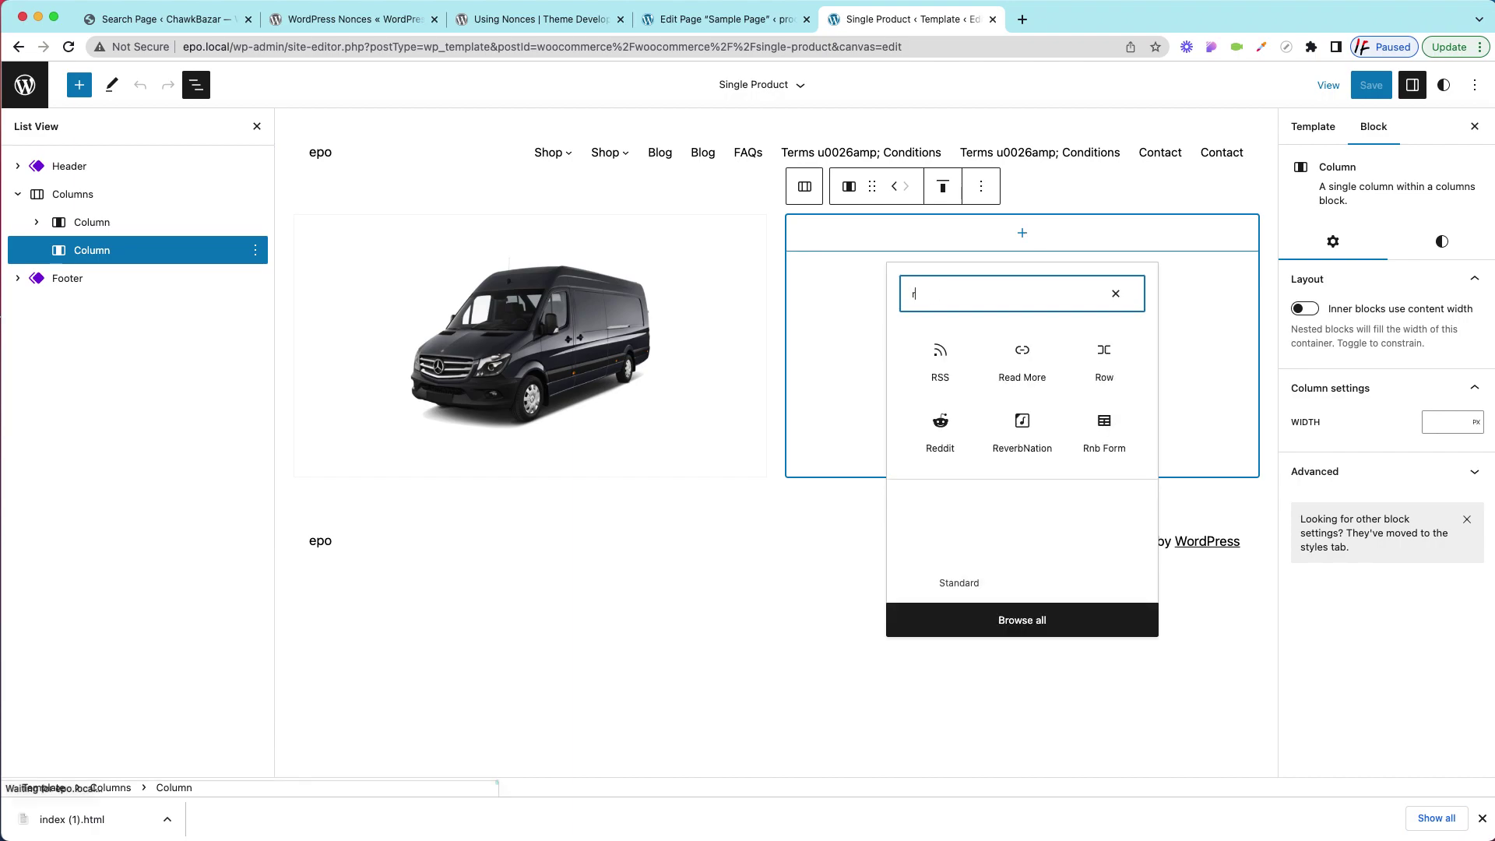
{"action": "type", "text": "nb f"}
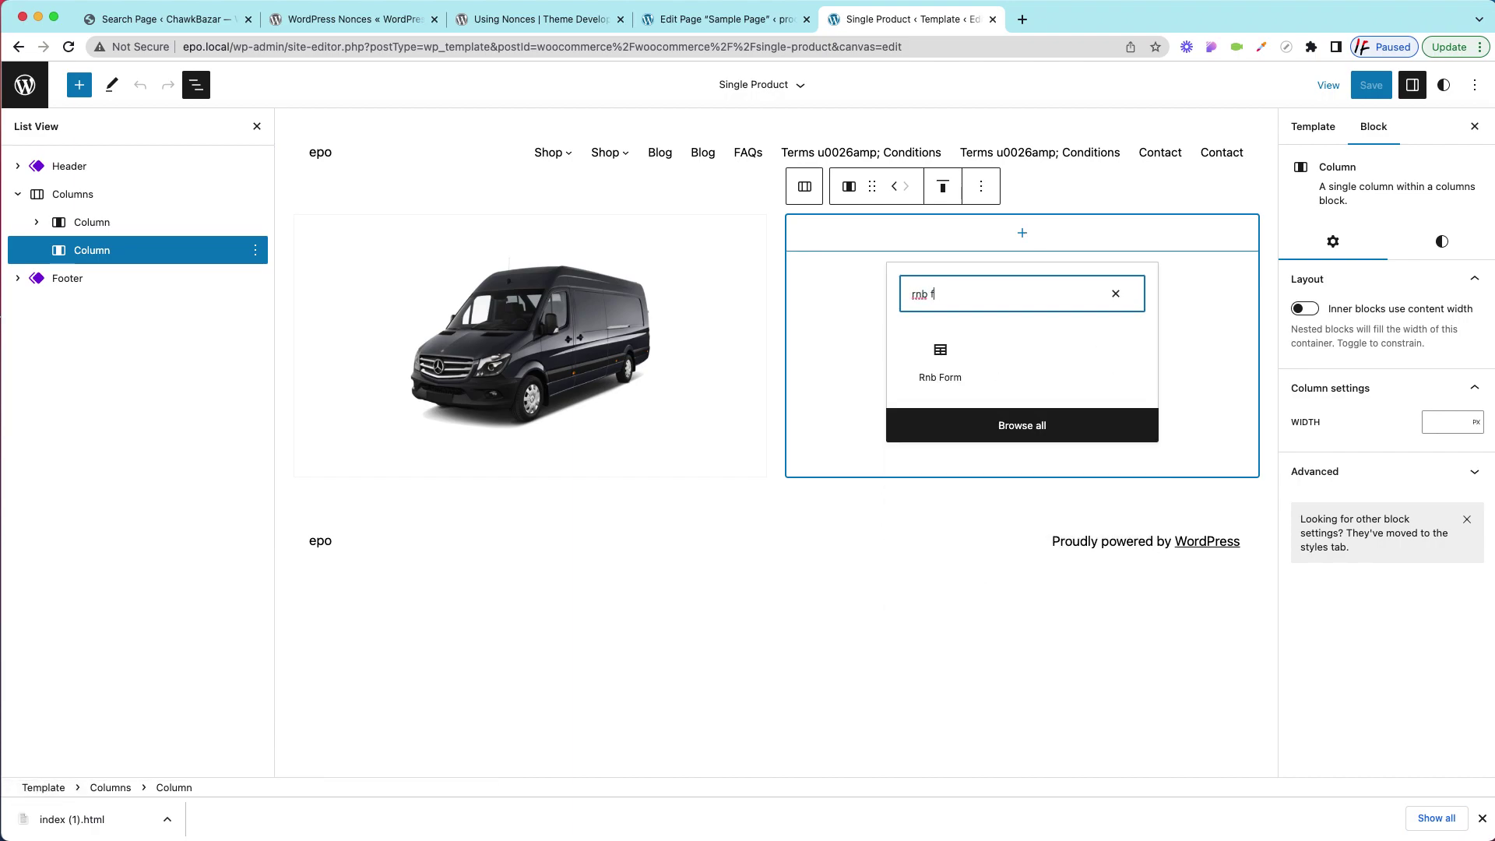
{"action": "type", "text": "irn"}
{"action": "key", "text": "BackSpace"}
{"action": "key", "text": "BackSpace"}
{"action": "type", "text": "orm"}
{"action": "left_click", "coordinate": [942, 354]}
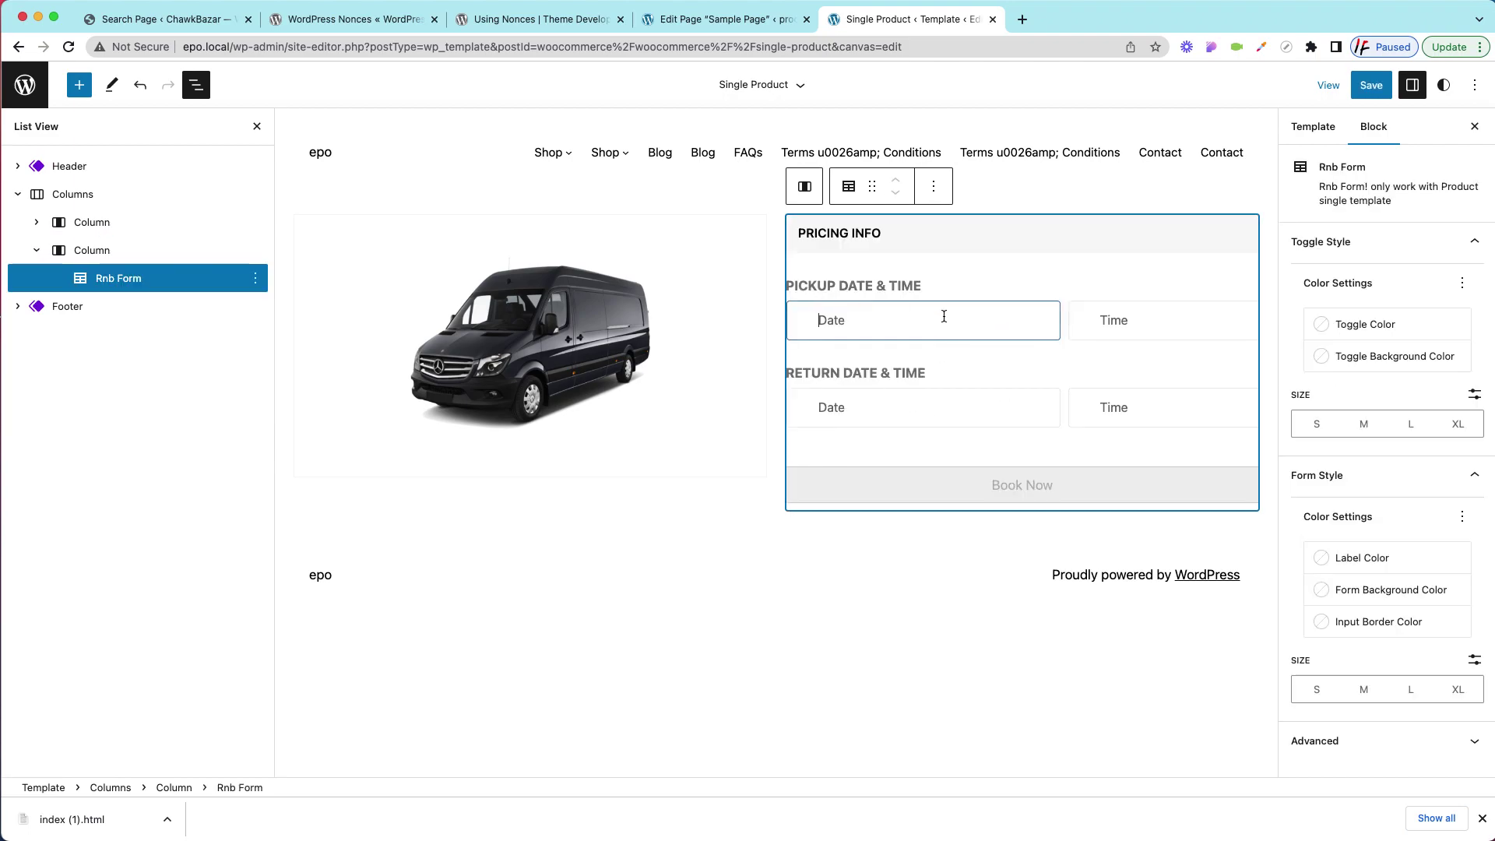
{"action": "left_click", "coordinate": [1368, 90]}
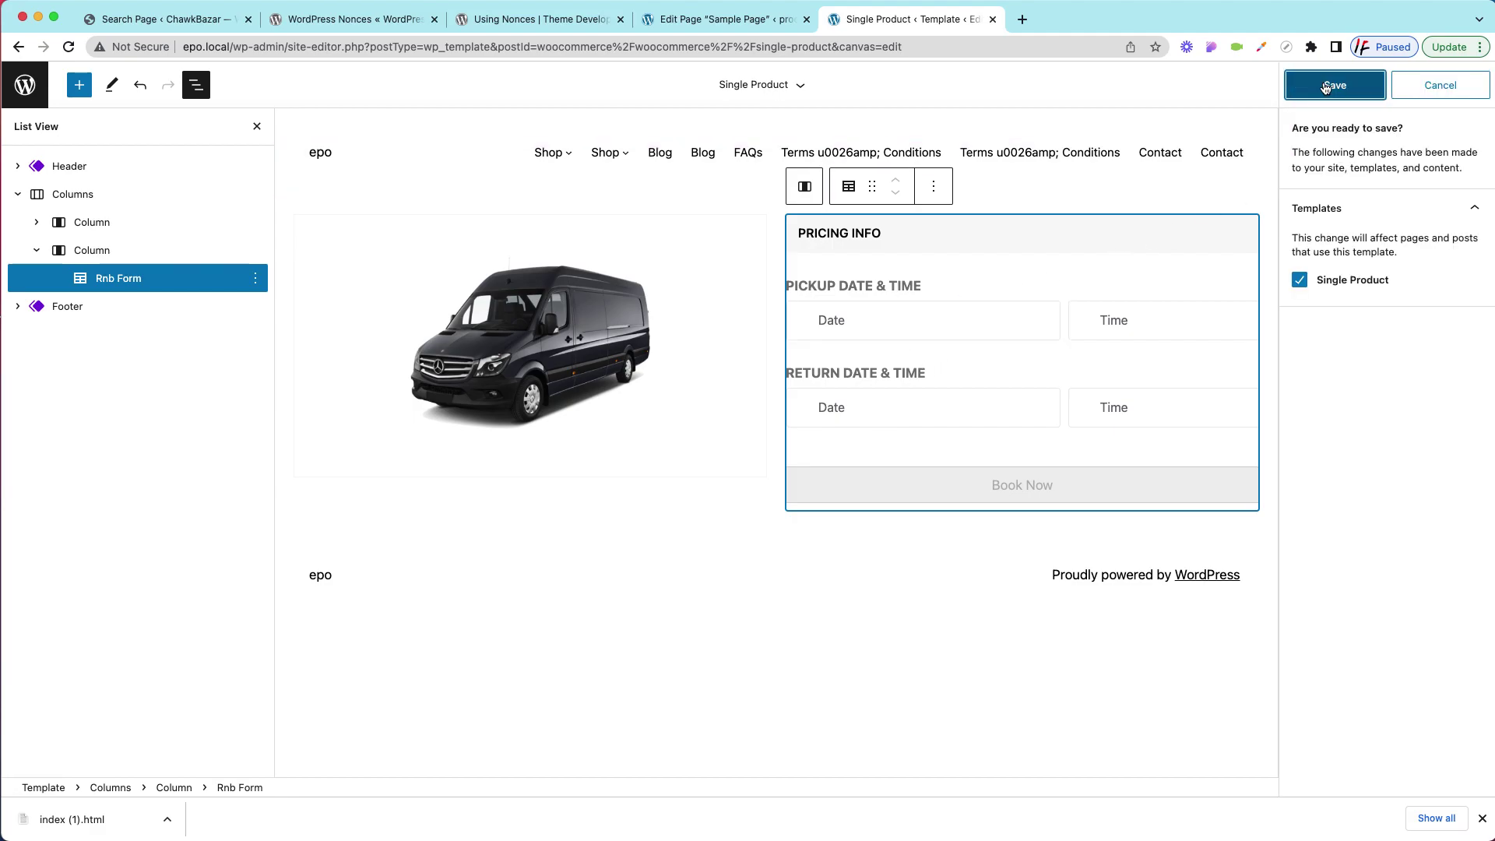
{"action": "left_click", "coordinate": [1368, 93]}
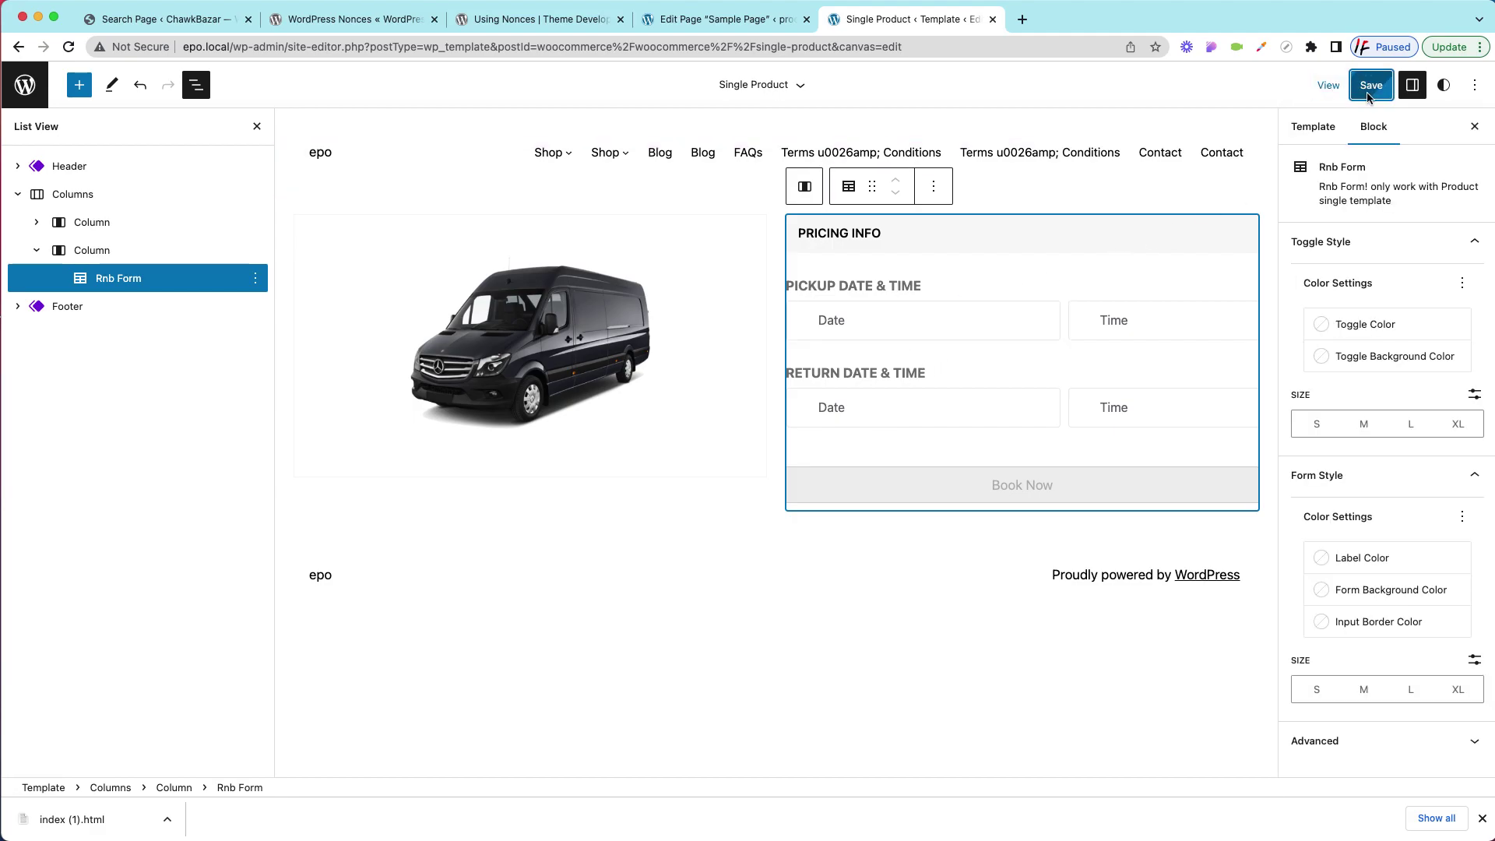
{"action": "left_click", "coordinate": [715, 23]}
{"action": "left_click", "coordinate": [19, 88]}
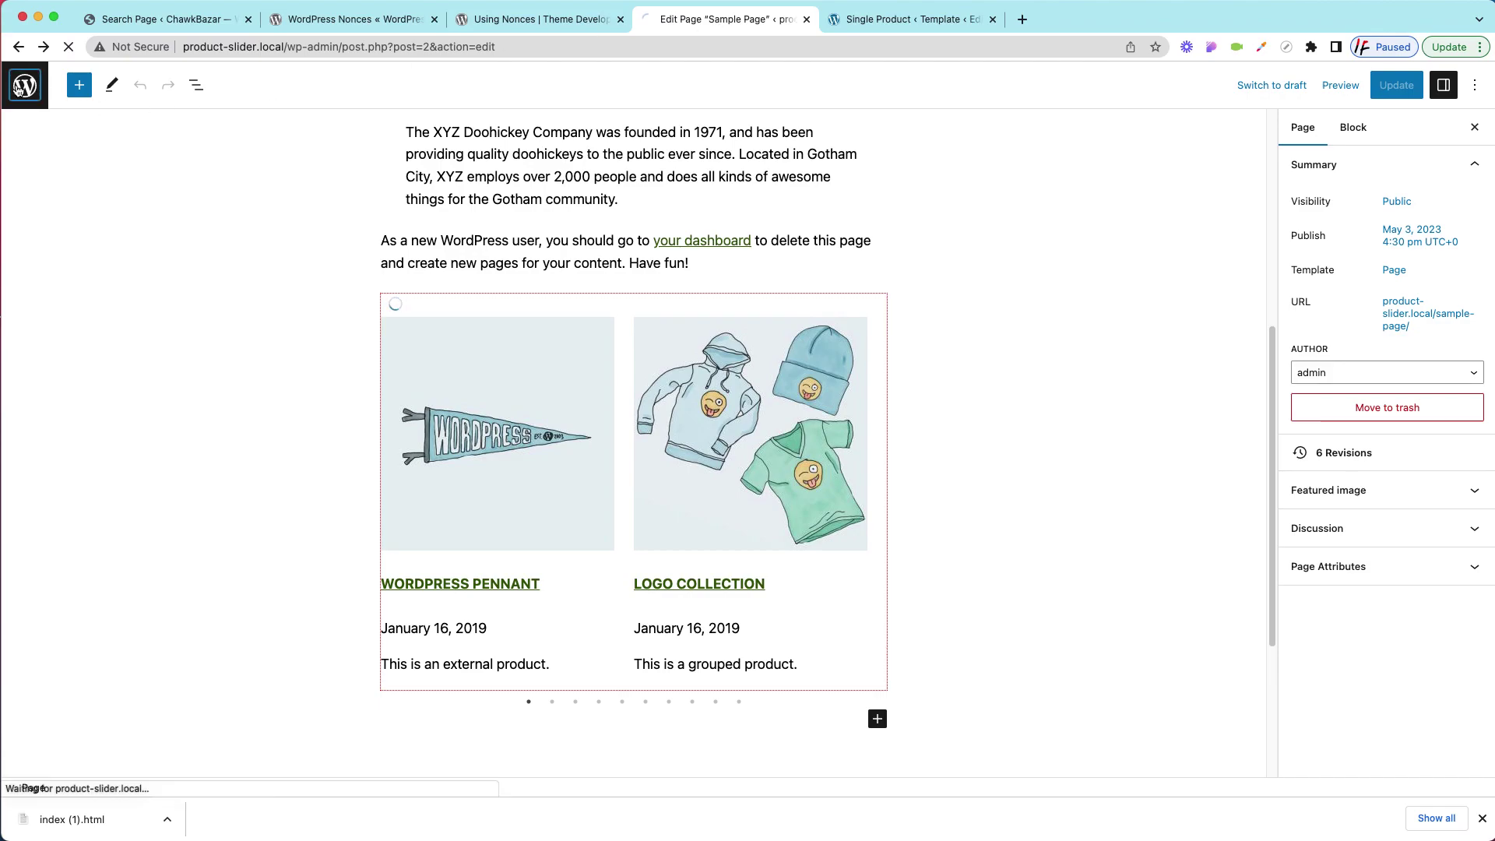
{"action": "left_click", "coordinate": [807, 19]}
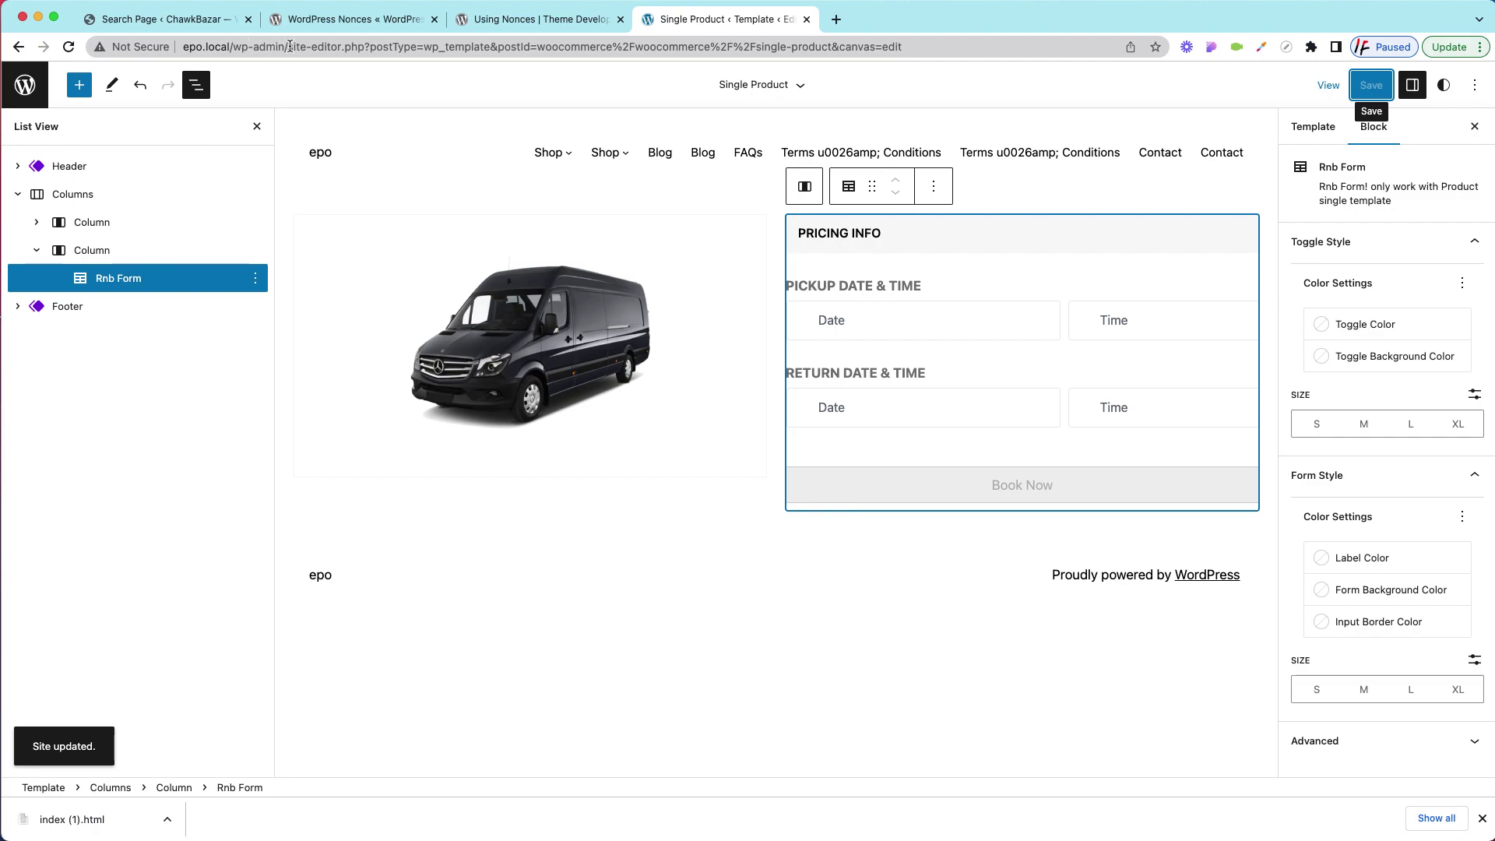
Open the site's admin dashboard at epo.local/wp-admin/ in a new browser tab
{"action": "left_click_drag", "start_coordinate": [290, 46], "coordinate": [101, 44]}
{"action": "key", "text": "super+c"}
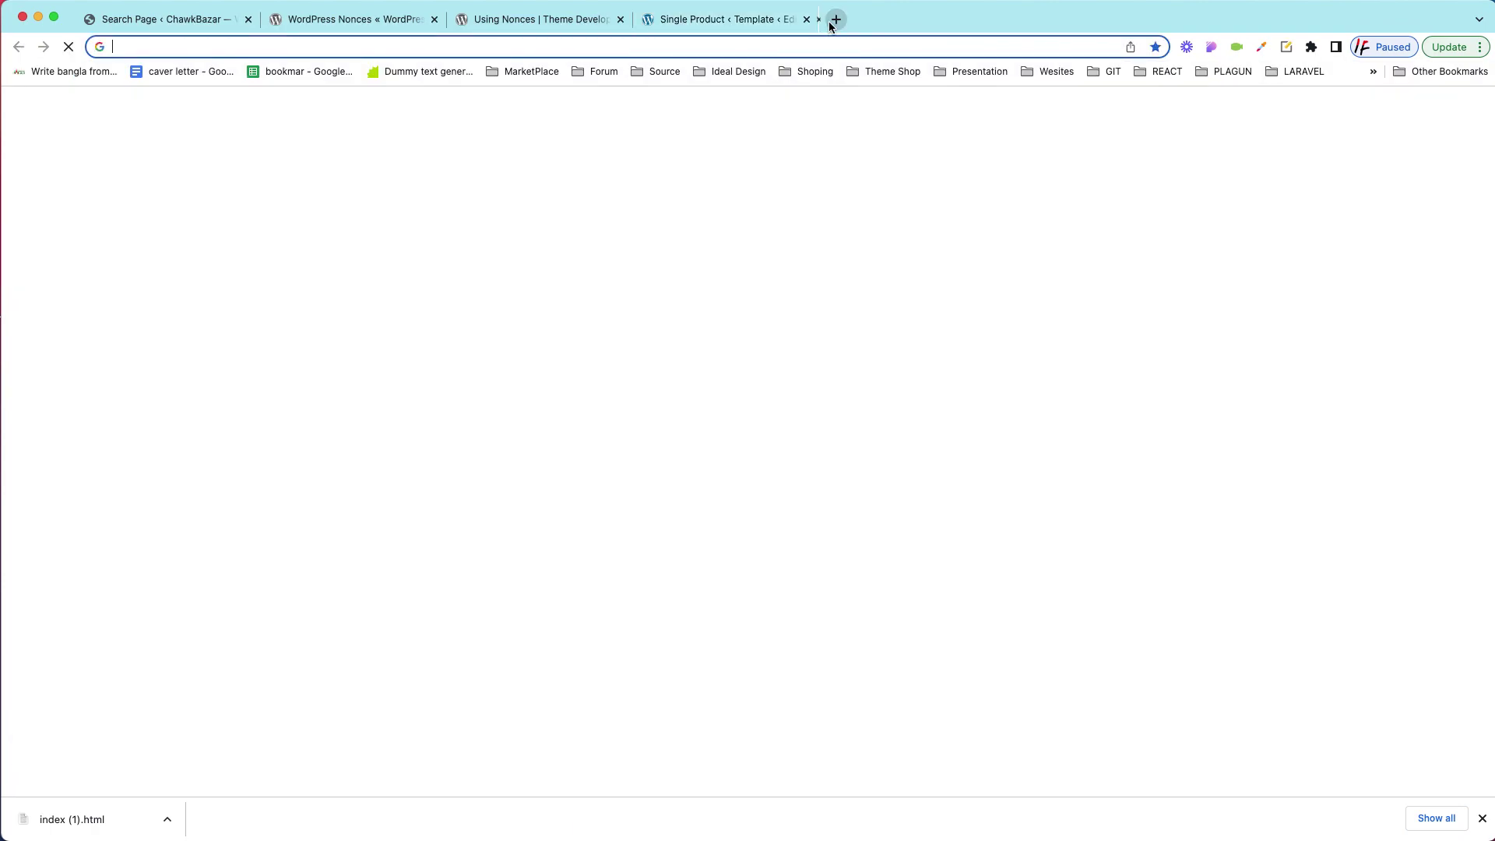
{"action": "left_click", "coordinate": [836, 19]}
{"action": "key", "text": "super+v"}
{"action": "key", "text": "Return"}
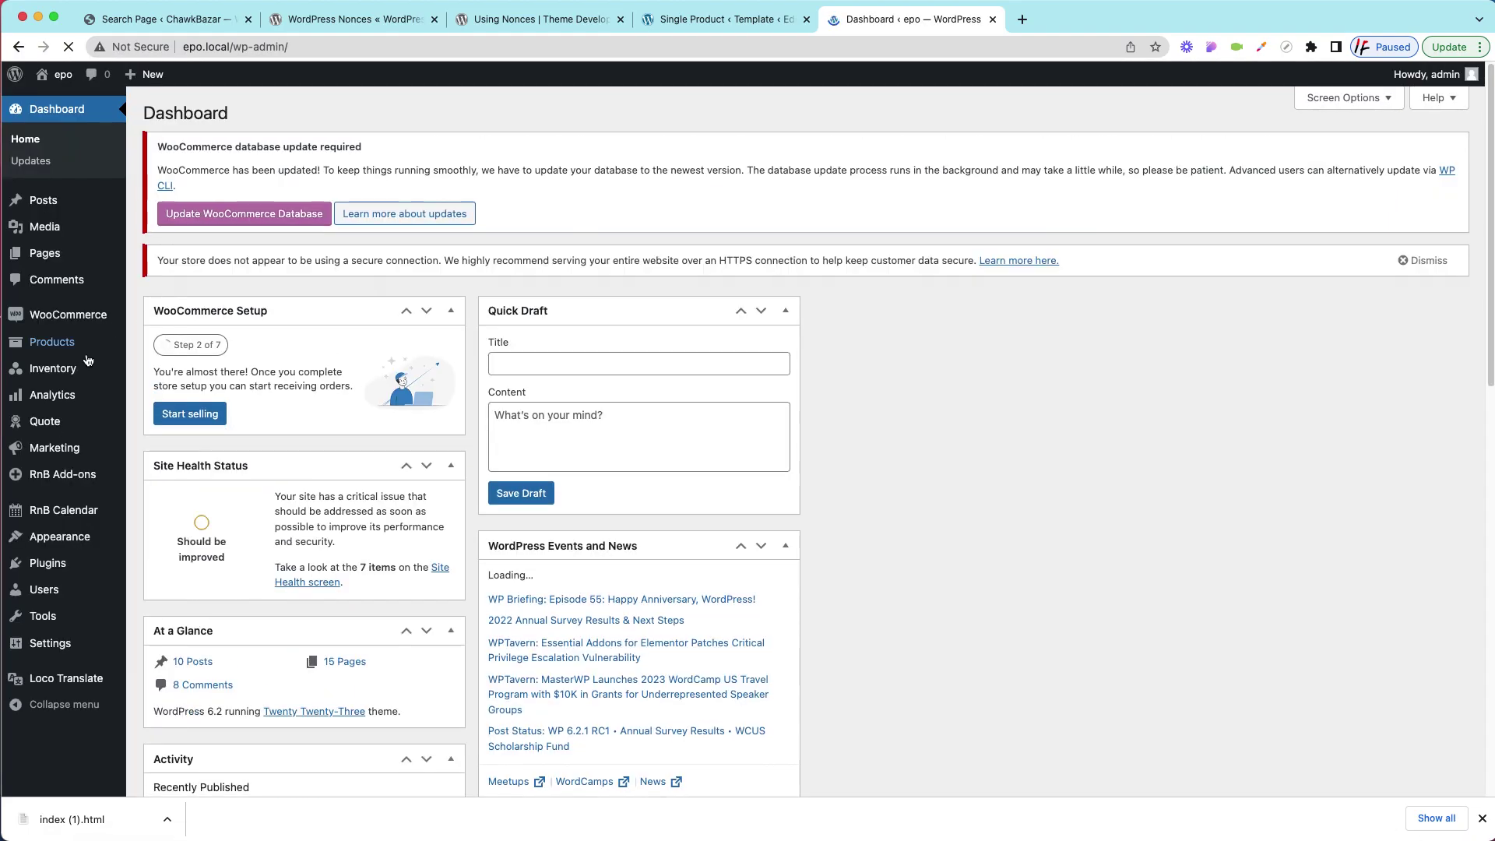
View the Land Rover Range Rover Velar product page from the products list and examine its booking form
{"action": "mouse_move", "coordinate": [52, 345]}
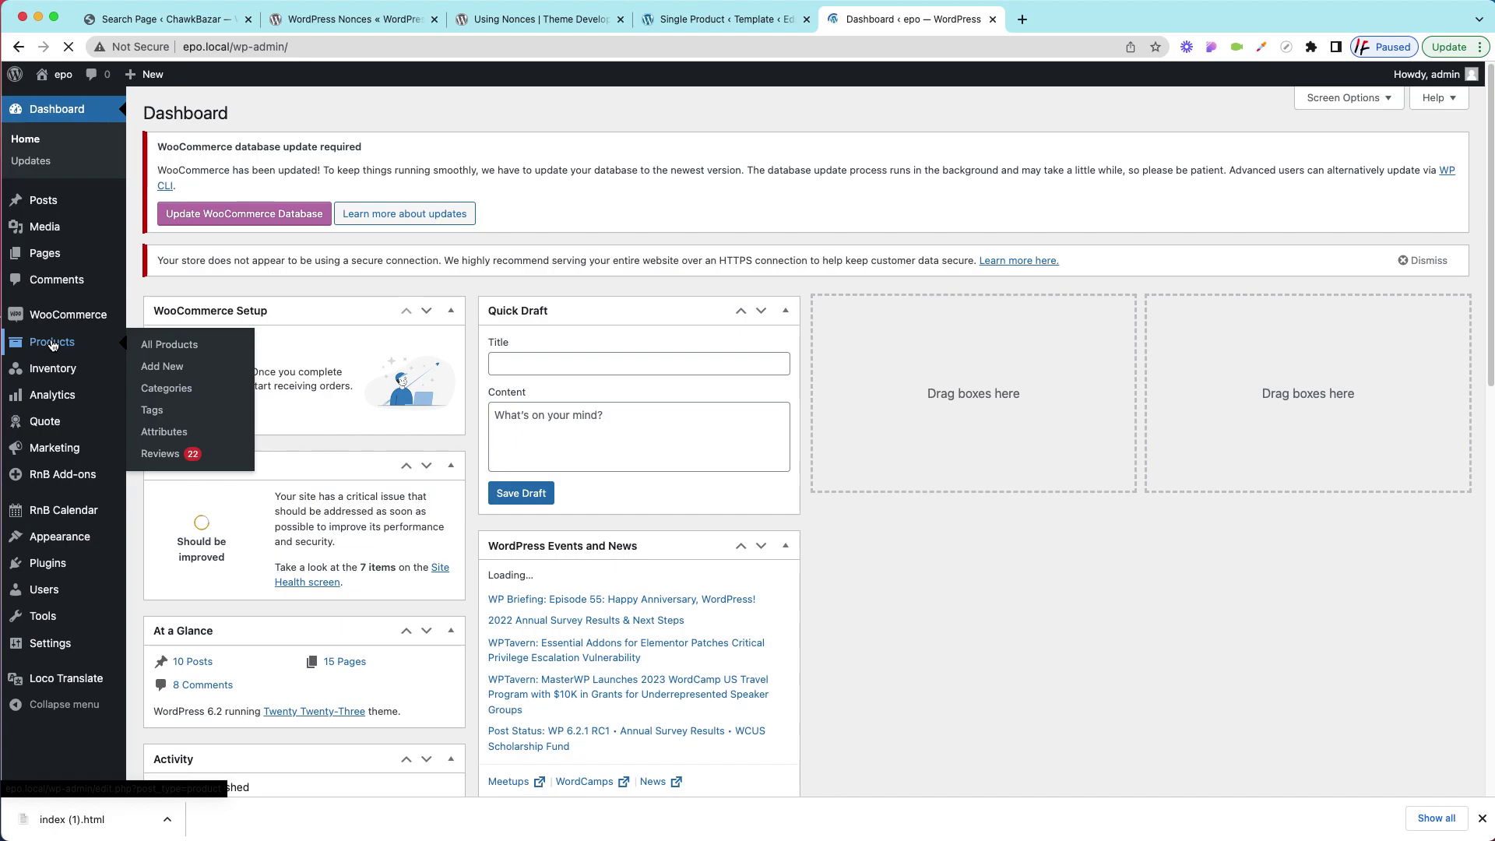
{"action": "left_click", "coordinate": [52, 345]}
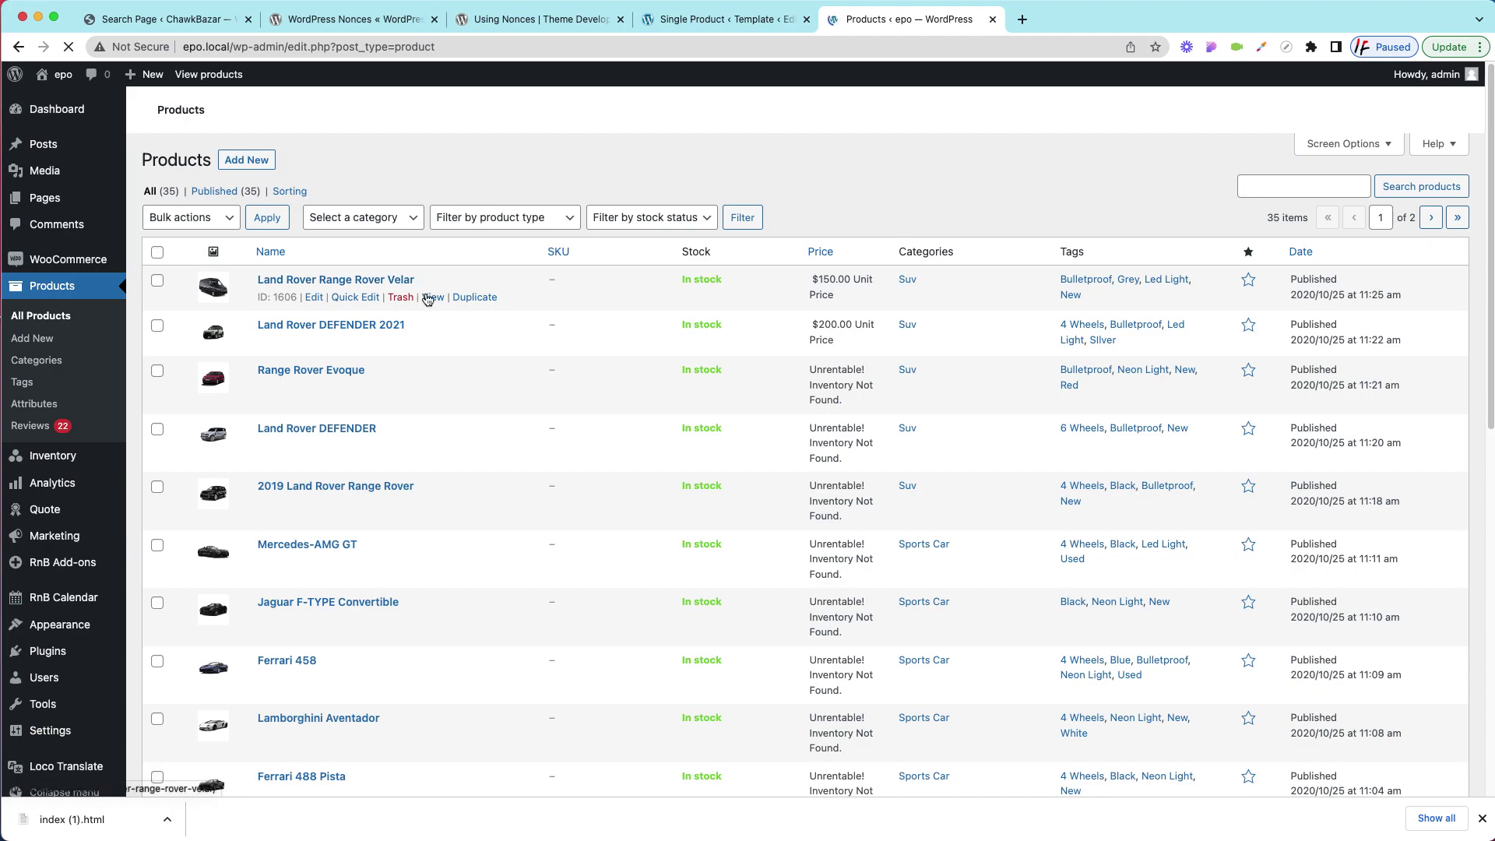
{"action": "left_click", "coordinate": [432, 298]}
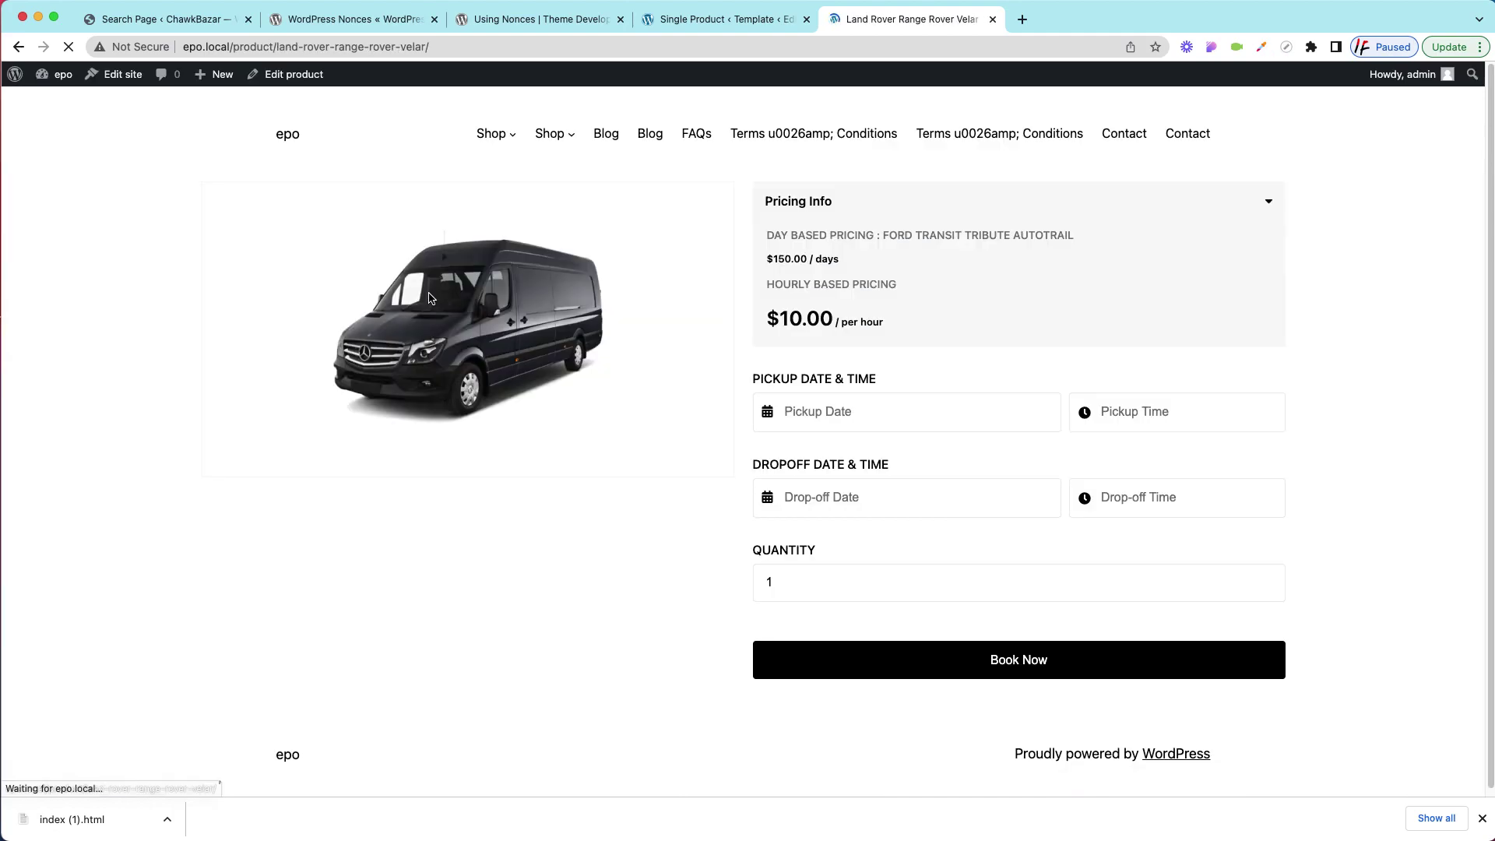
{"action": "scroll", "coordinate": [924, 327], "scroll_direction": "down", "scroll_amount": 5}
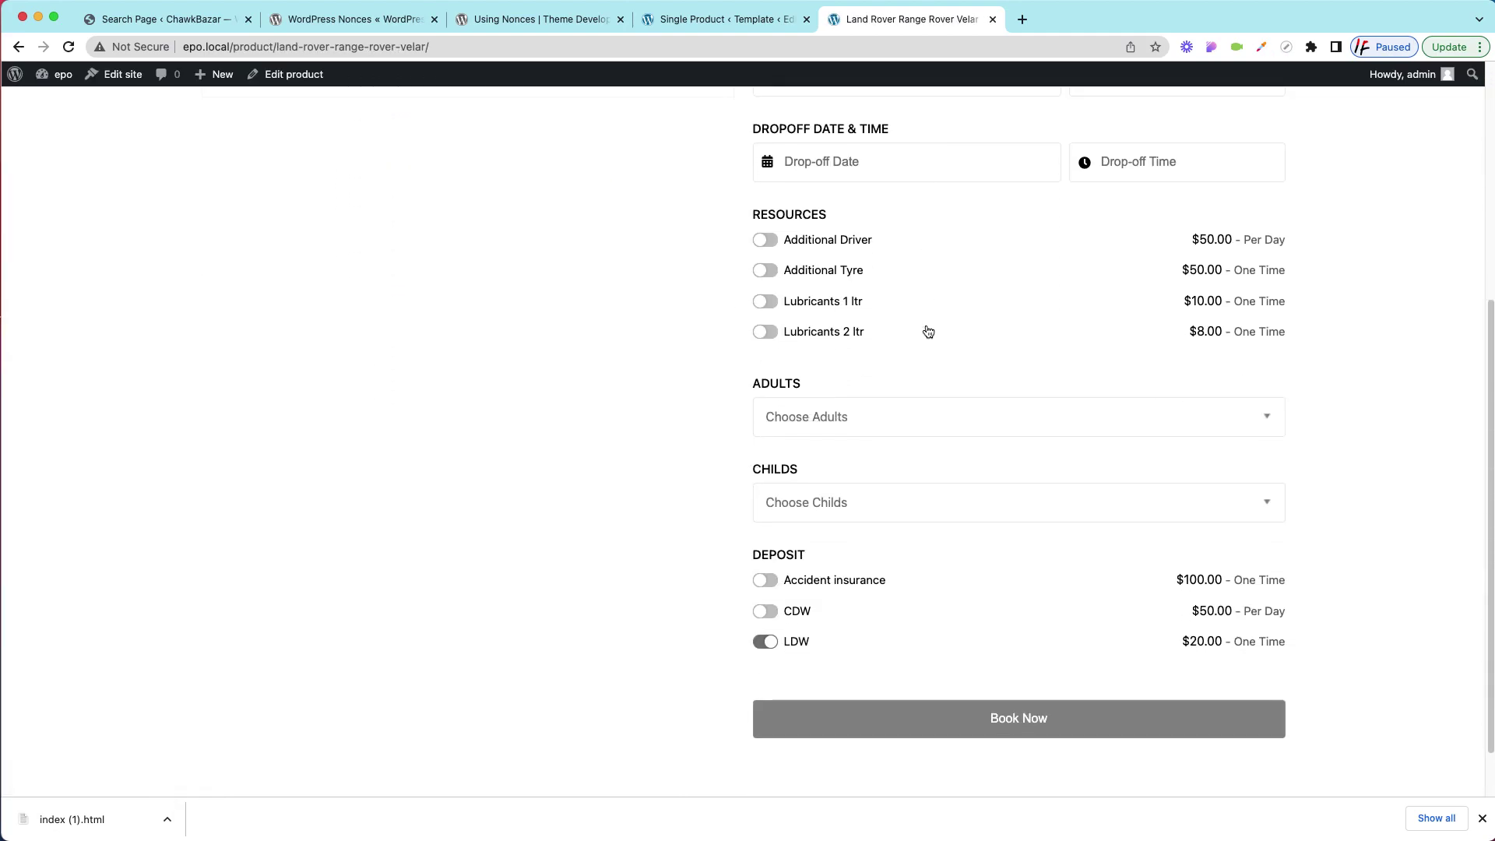
{"action": "scroll", "coordinate": [1008, 373], "scroll_direction": "up", "scroll_amount": 5}
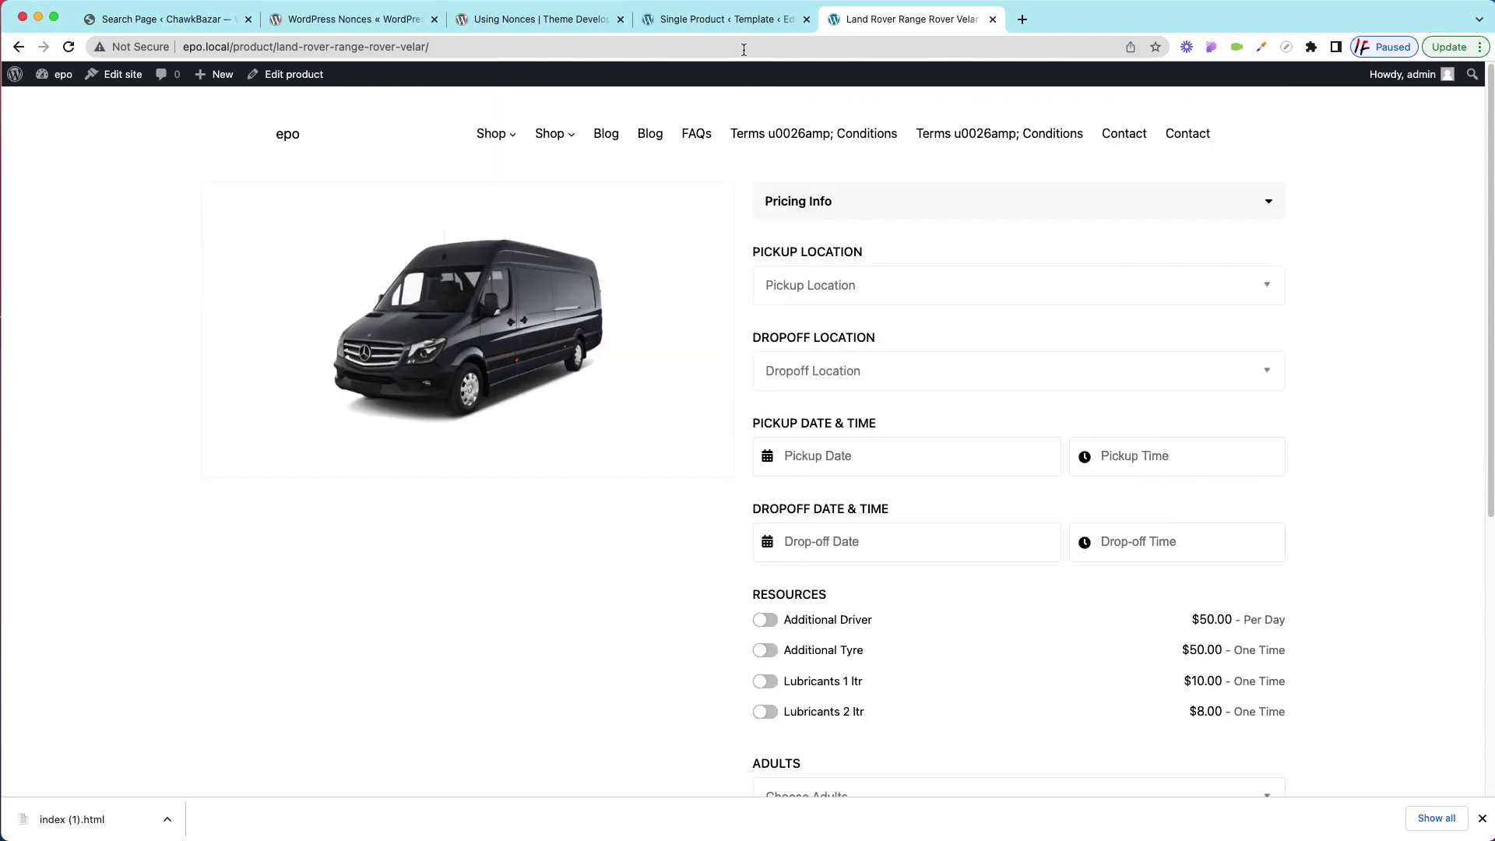
In the Single Product template, set the Rnb Form block's toggle color to luminous vivid orange (FF6900)
{"action": "left_click", "coordinate": [711, 19]}
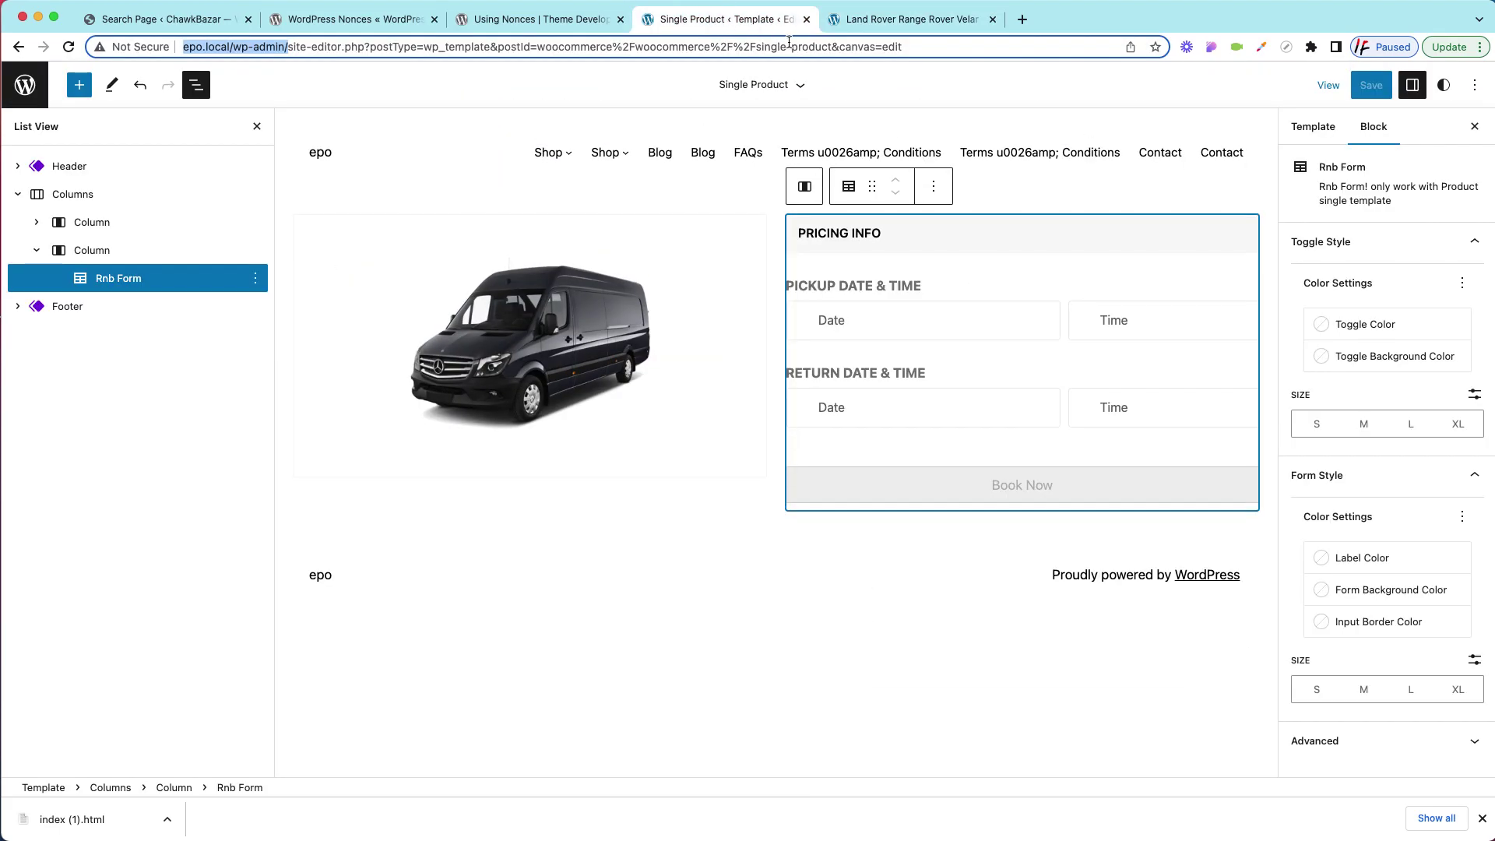
{"action": "left_click", "coordinate": [913, 326]}
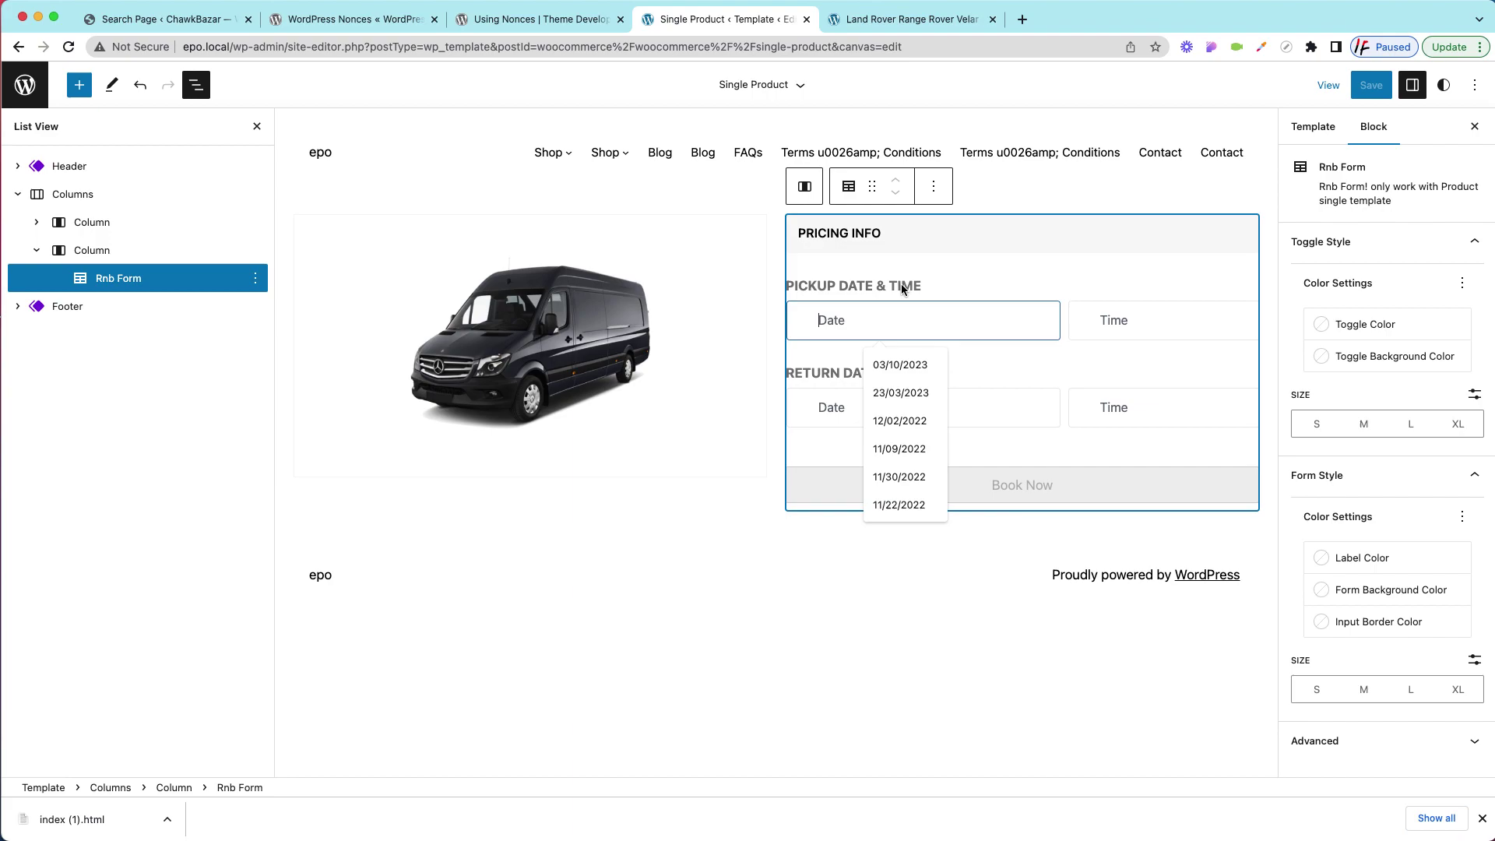
{"action": "left_click", "coordinate": [874, 233]}
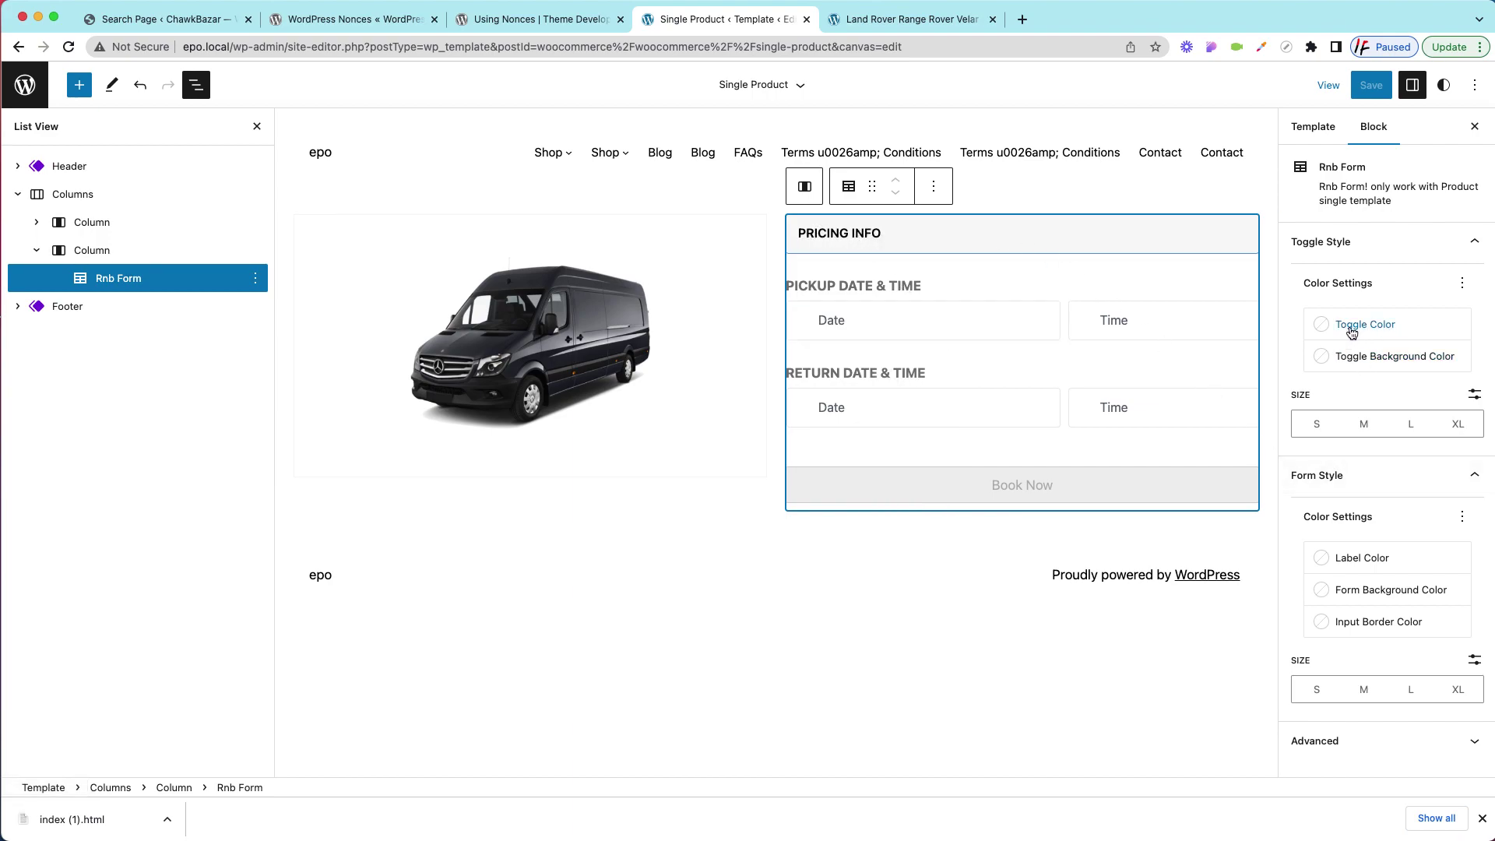
{"action": "left_click", "coordinate": [1323, 326]}
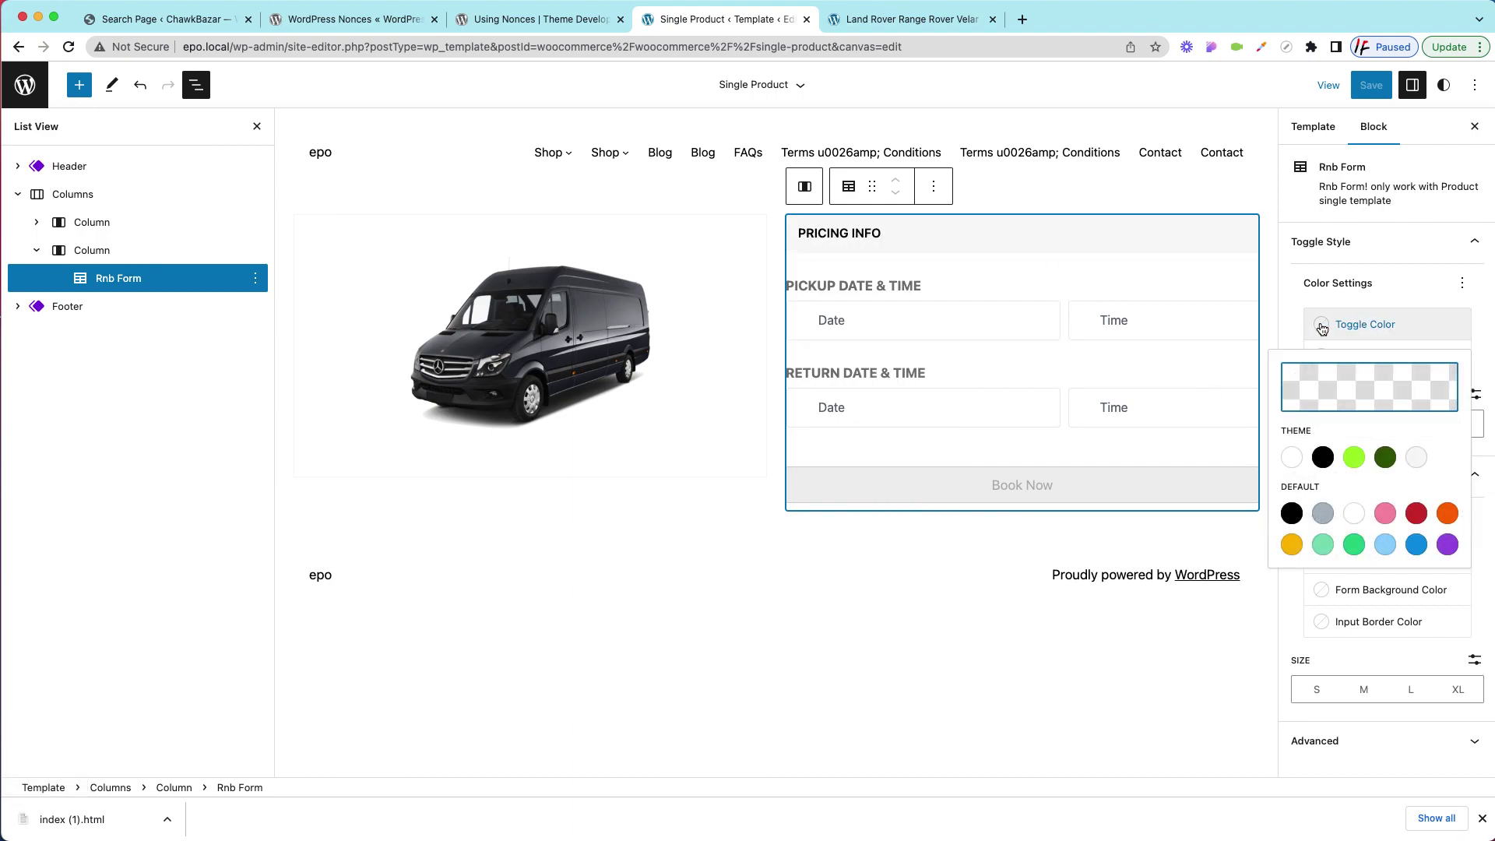
{"action": "left_click", "coordinate": [1446, 515]}
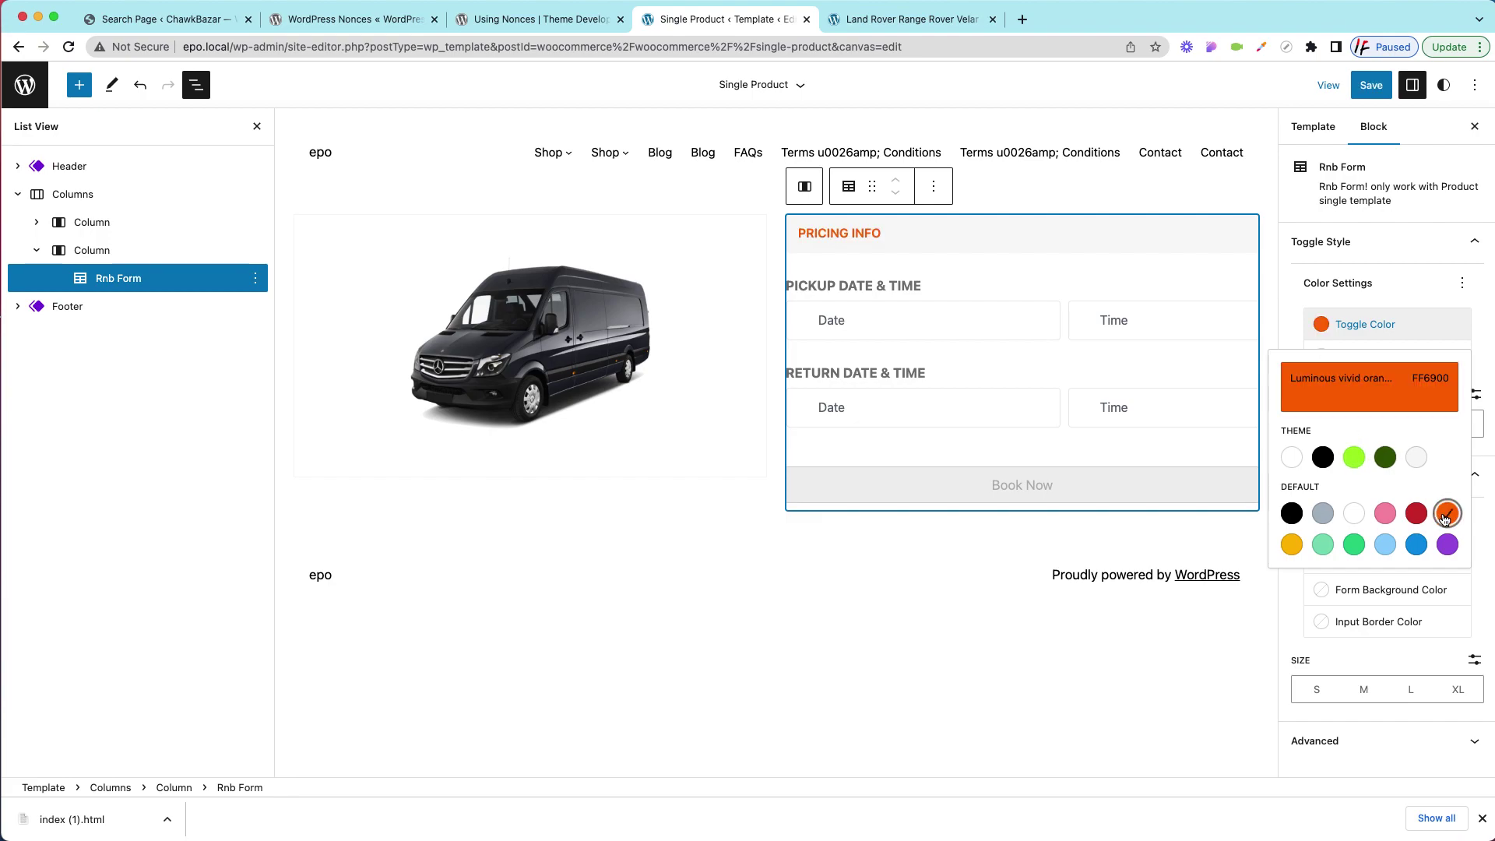
Set the Rnb Form's toggle color to black (000000) and its toggle background to luminous vivid orange (FF6900), and save the template
{"action": "left_click", "coordinate": [1322, 459]}
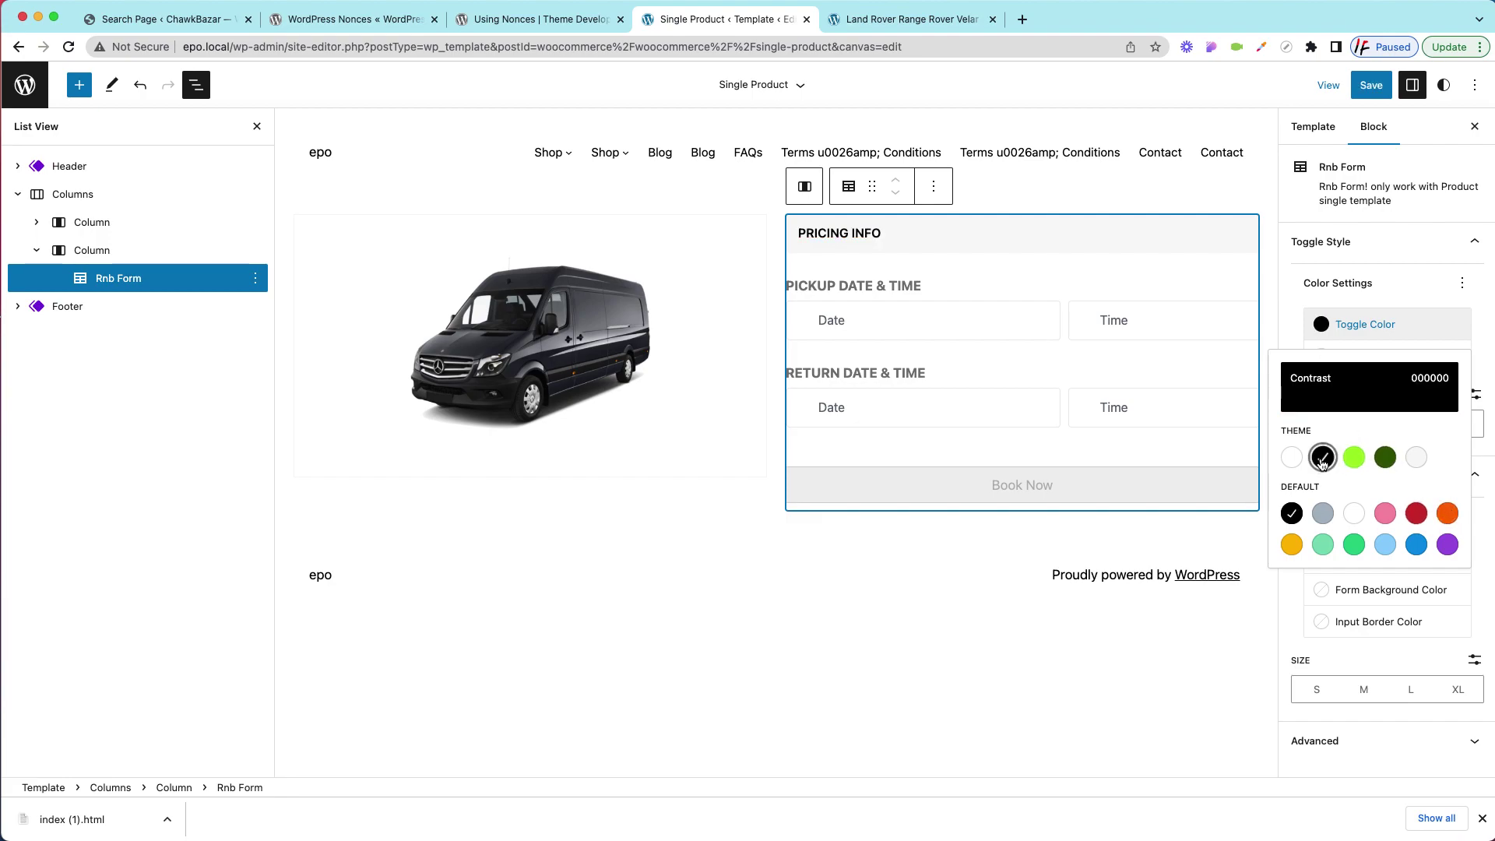
{"action": "left_click", "coordinate": [1419, 296]}
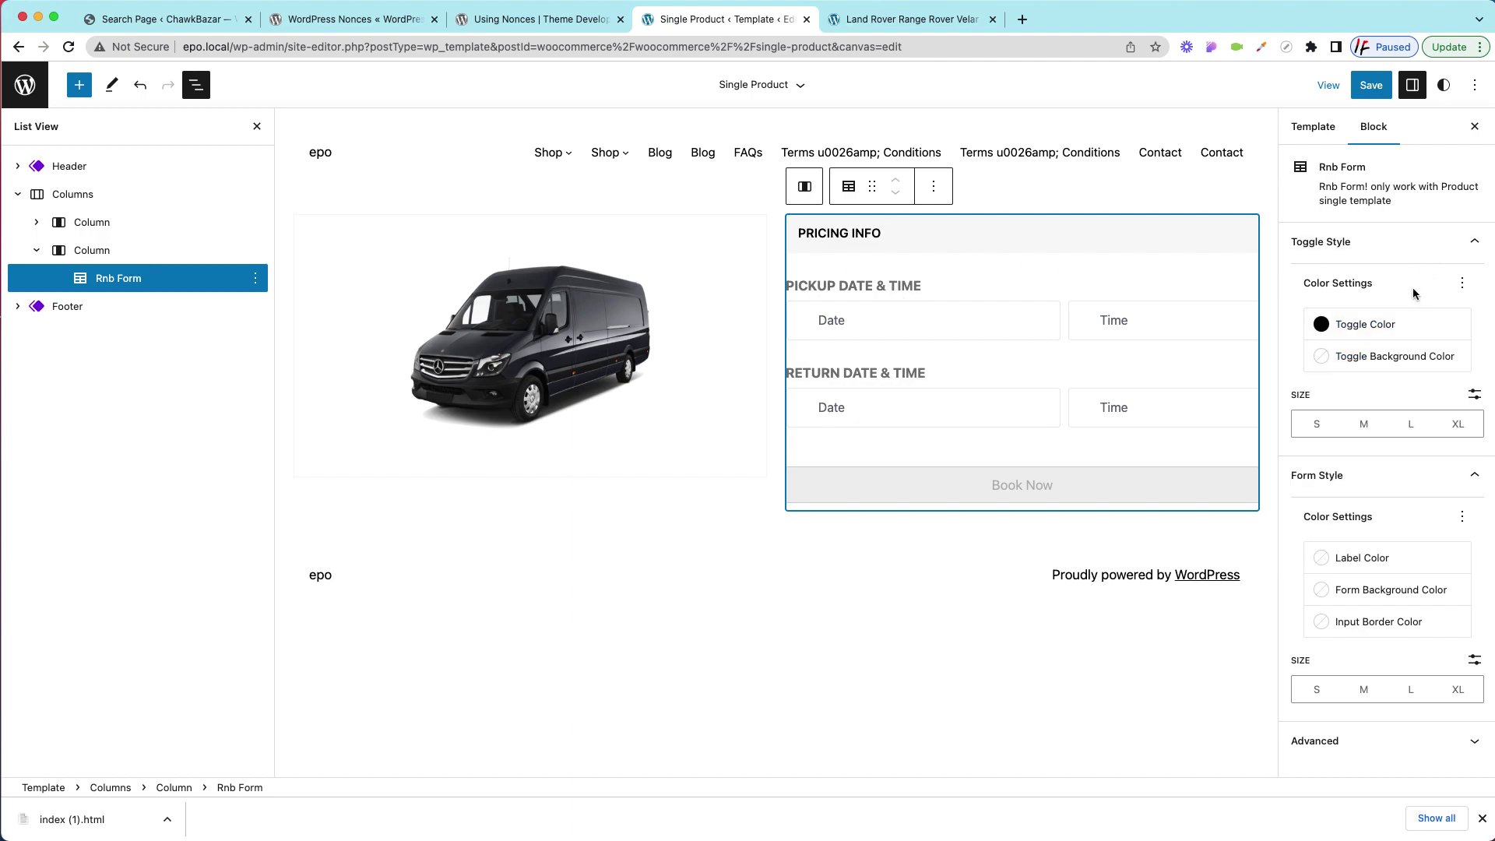
{"action": "left_click", "coordinate": [1321, 358]}
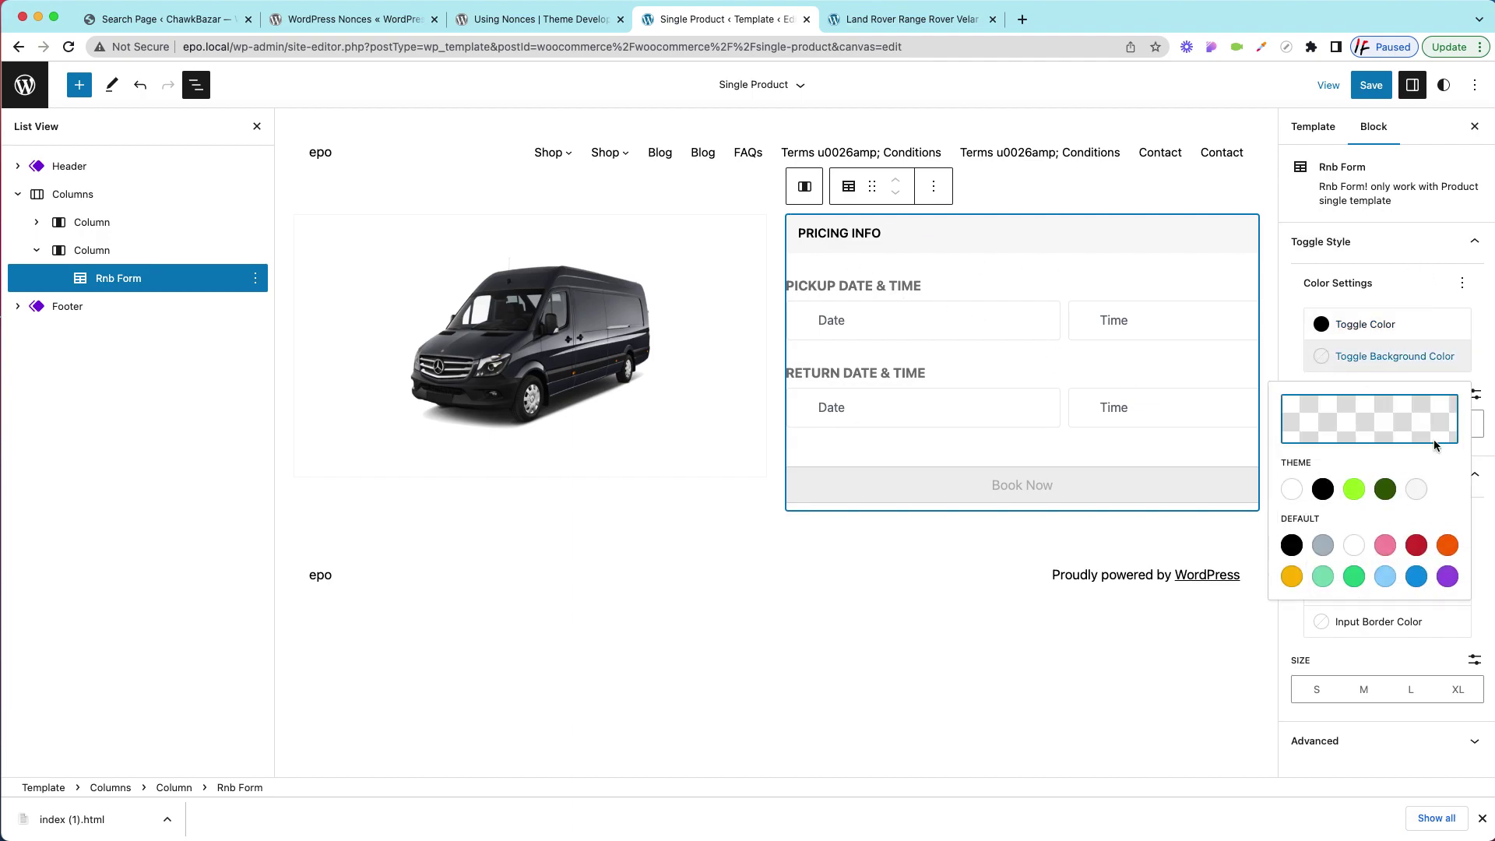
{"action": "left_click", "coordinate": [1447, 545]}
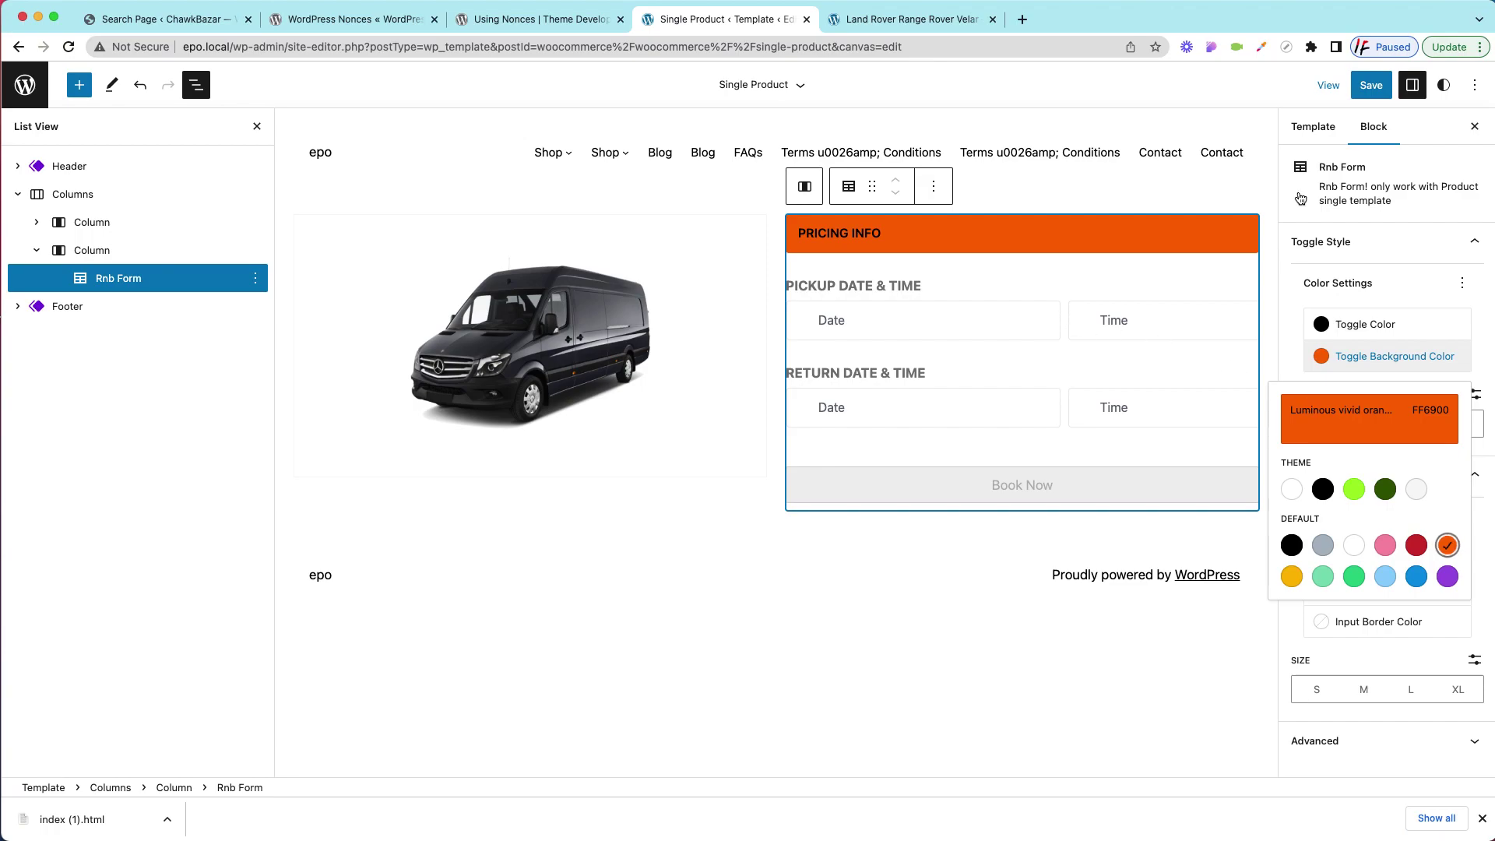
{"action": "left_click", "coordinate": [1370, 87]}
{"action": "left_click", "coordinate": [1369, 91]}
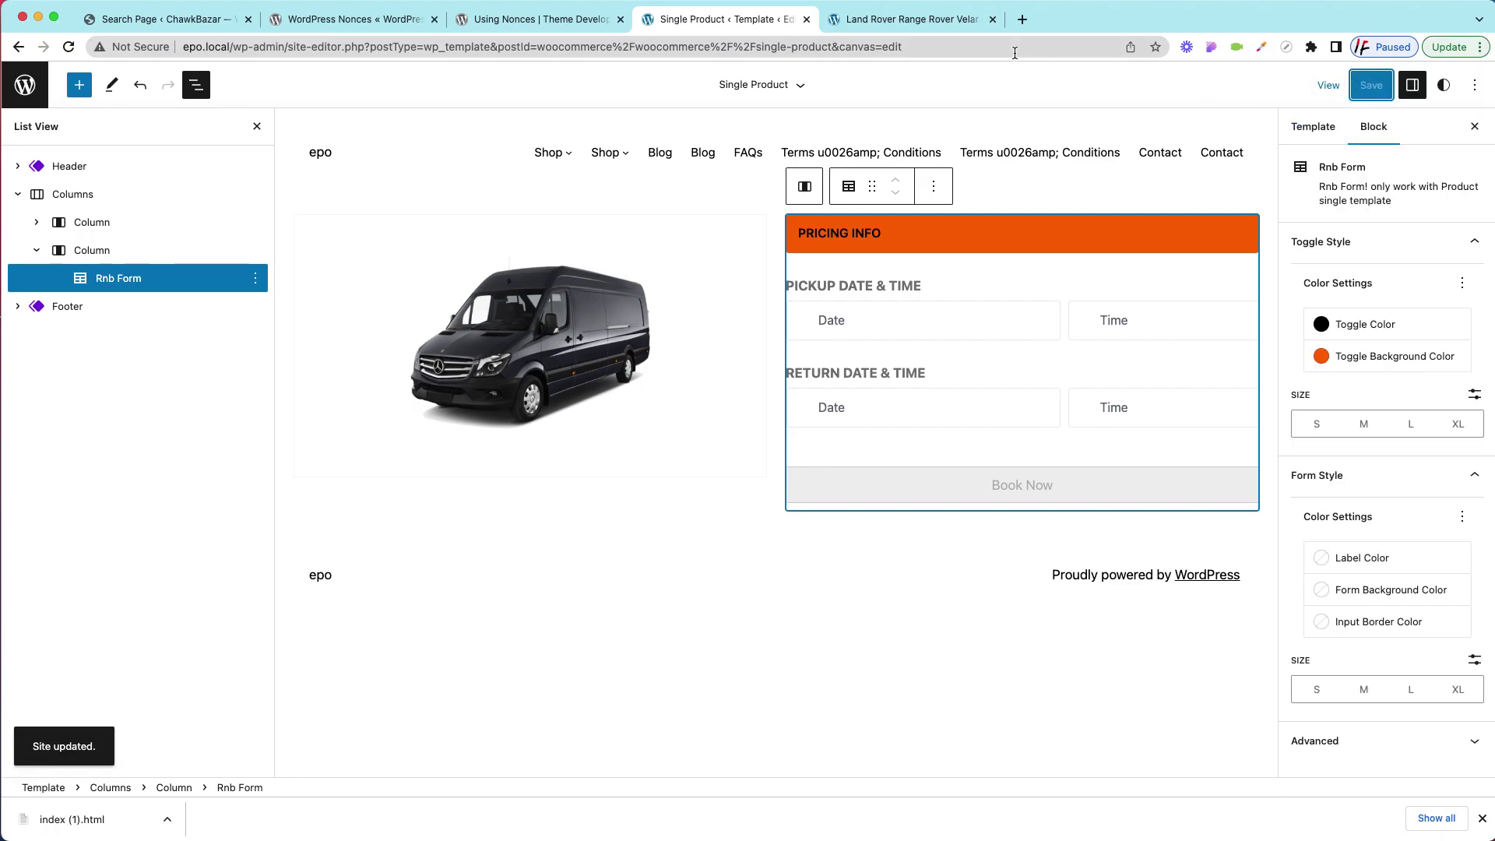
Reload the Land Rover Range Rover Velar product page and check the Pricing Info toggle's styling
{"action": "left_click", "coordinate": [931, 24]}
{"action": "right_click", "coordinate": [1359, 195]}
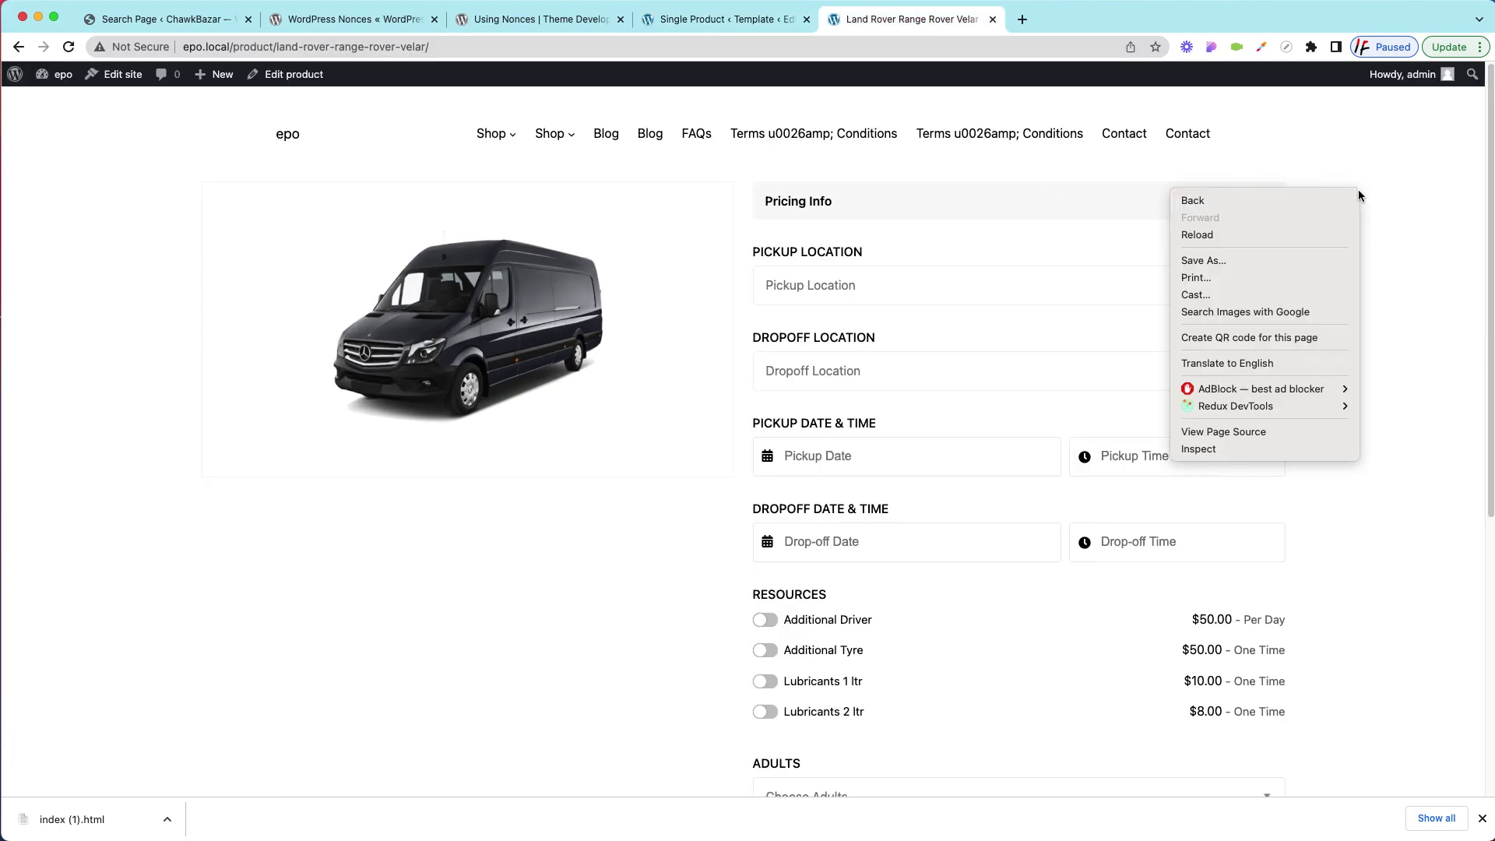
{"action": "left_click", "coordinate": [1275, 235]}
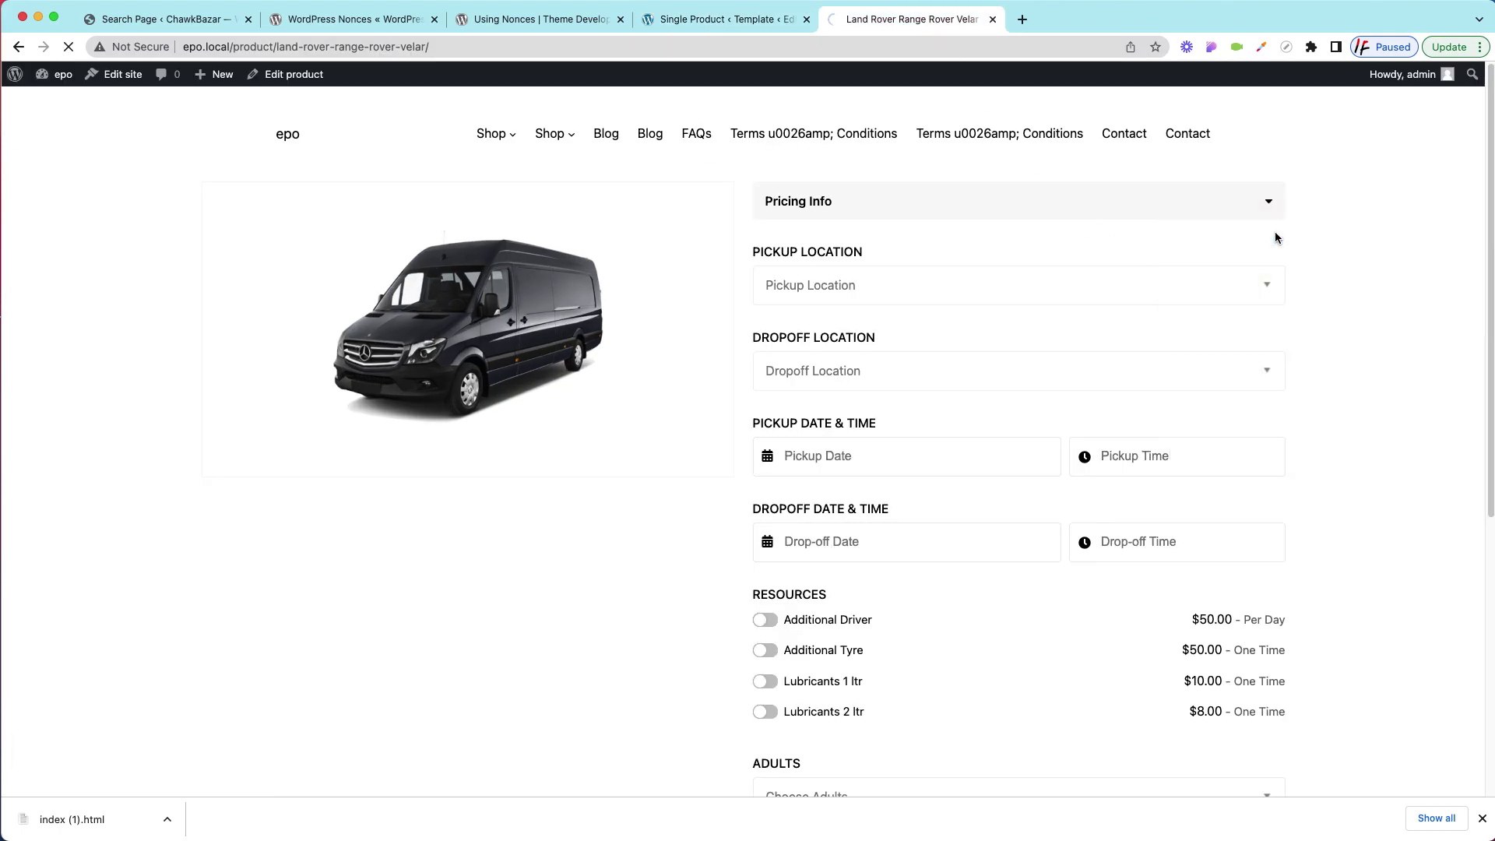
{"action": "left_click", "coordinate": [1111, 200]}
{"action": "left_click", "coordinate": [886, 205]}
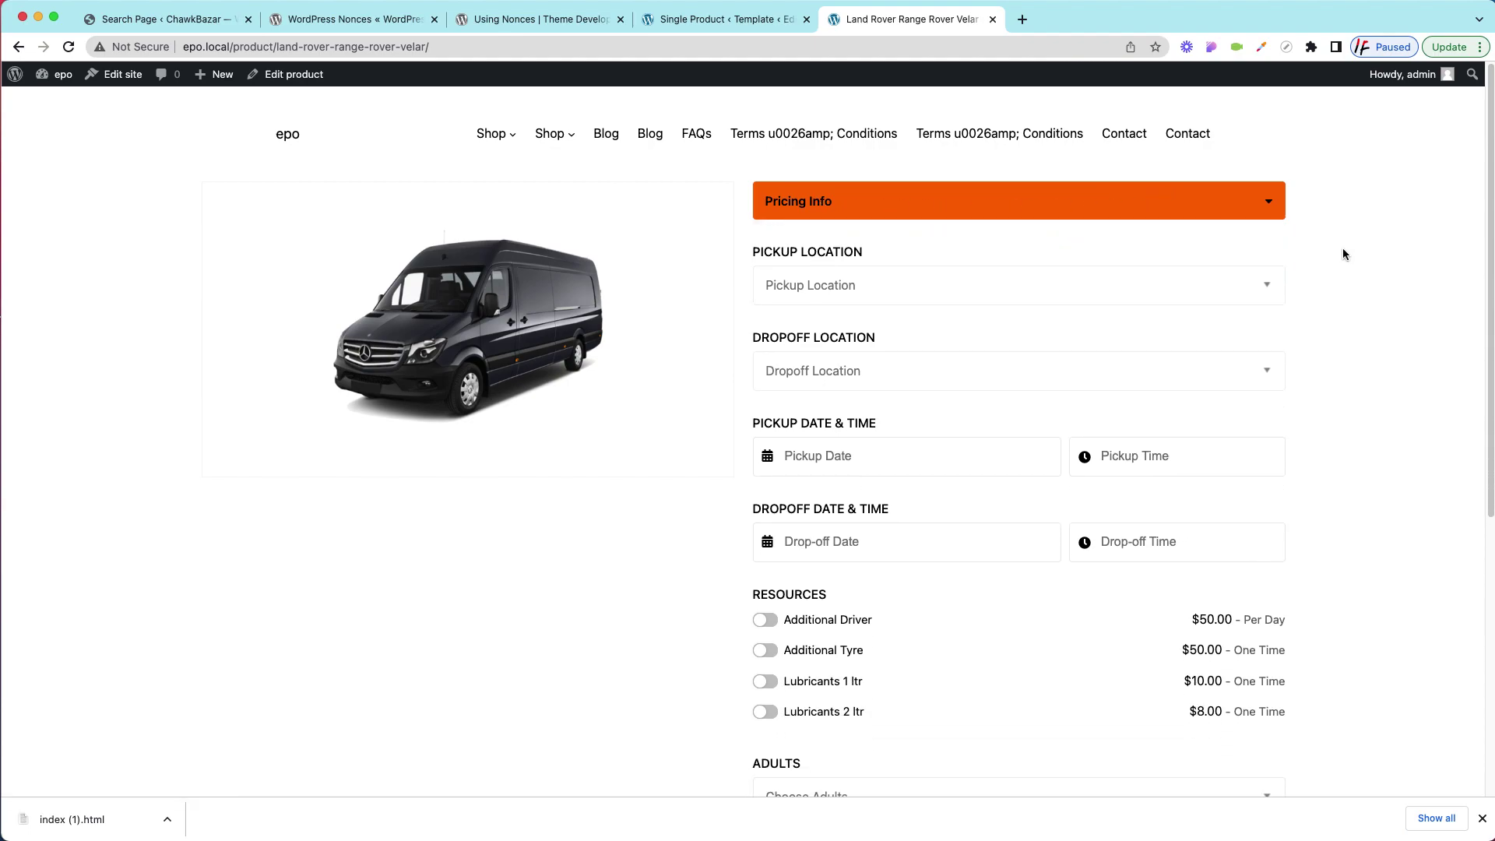
In the Single Product template, set the Rnb Form's label color to vivid green cyan (00D084) and save
{"action": "left_click", "coordinate": [769, 21]}
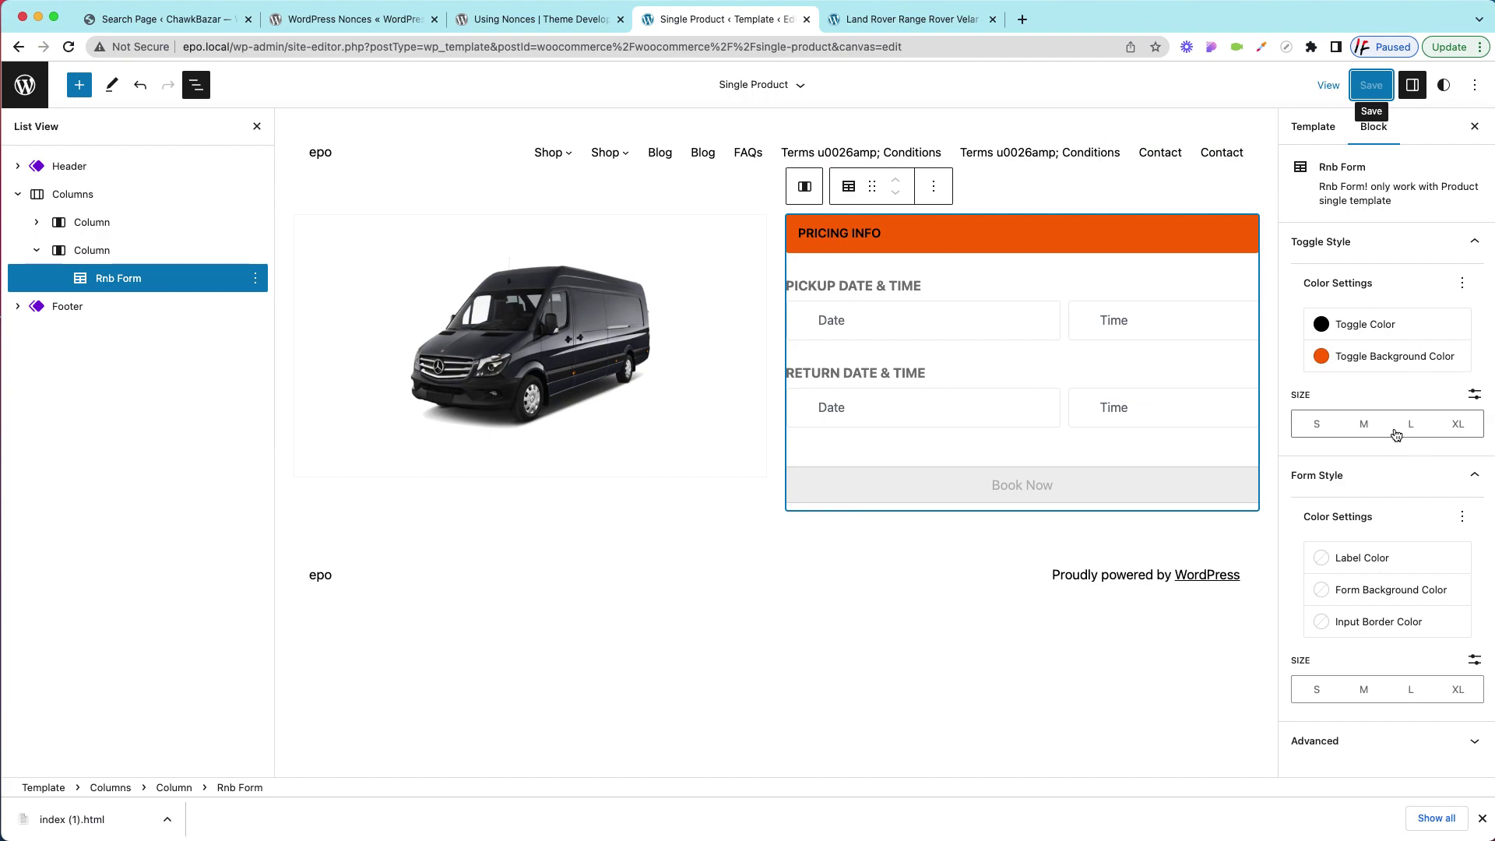
{"action": "left_click", "coordinate": [1379, 560]}
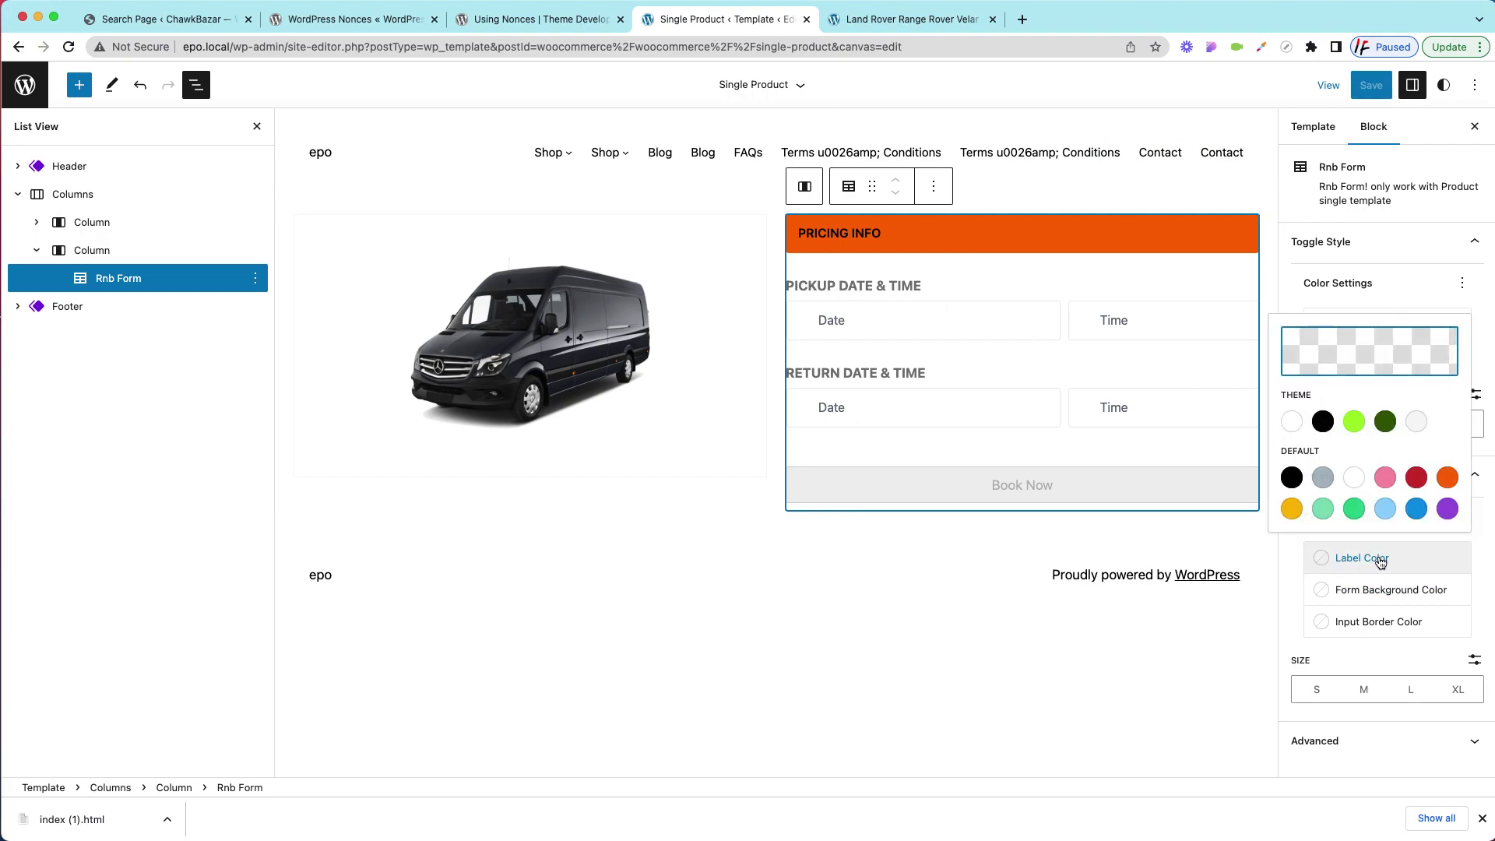
{"action": "left_click", "coordinate": [1354, 510]}
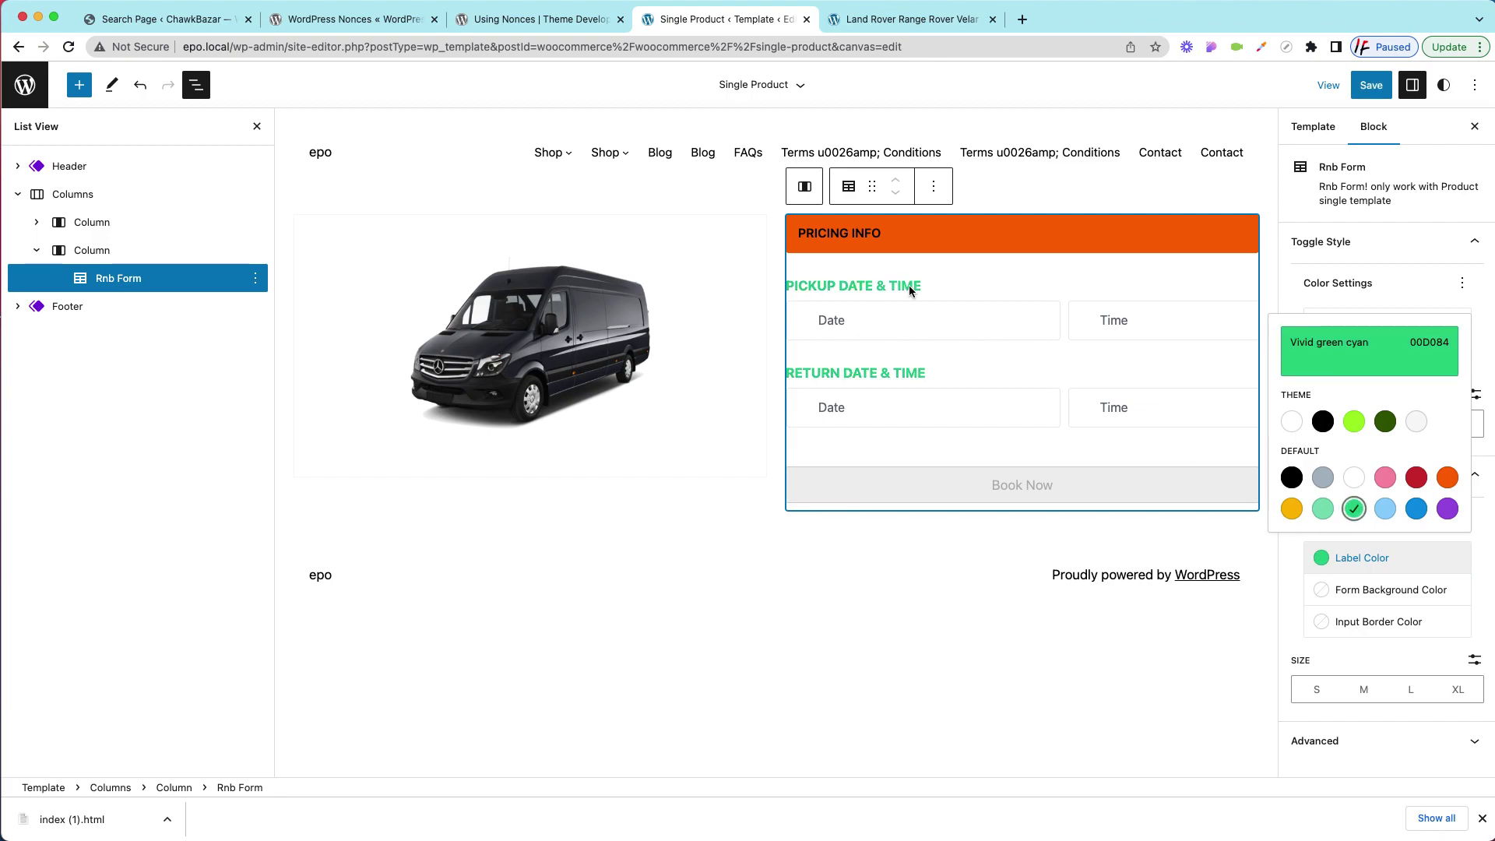
{"action": "left_click", "coordinate": [1364, 89]}
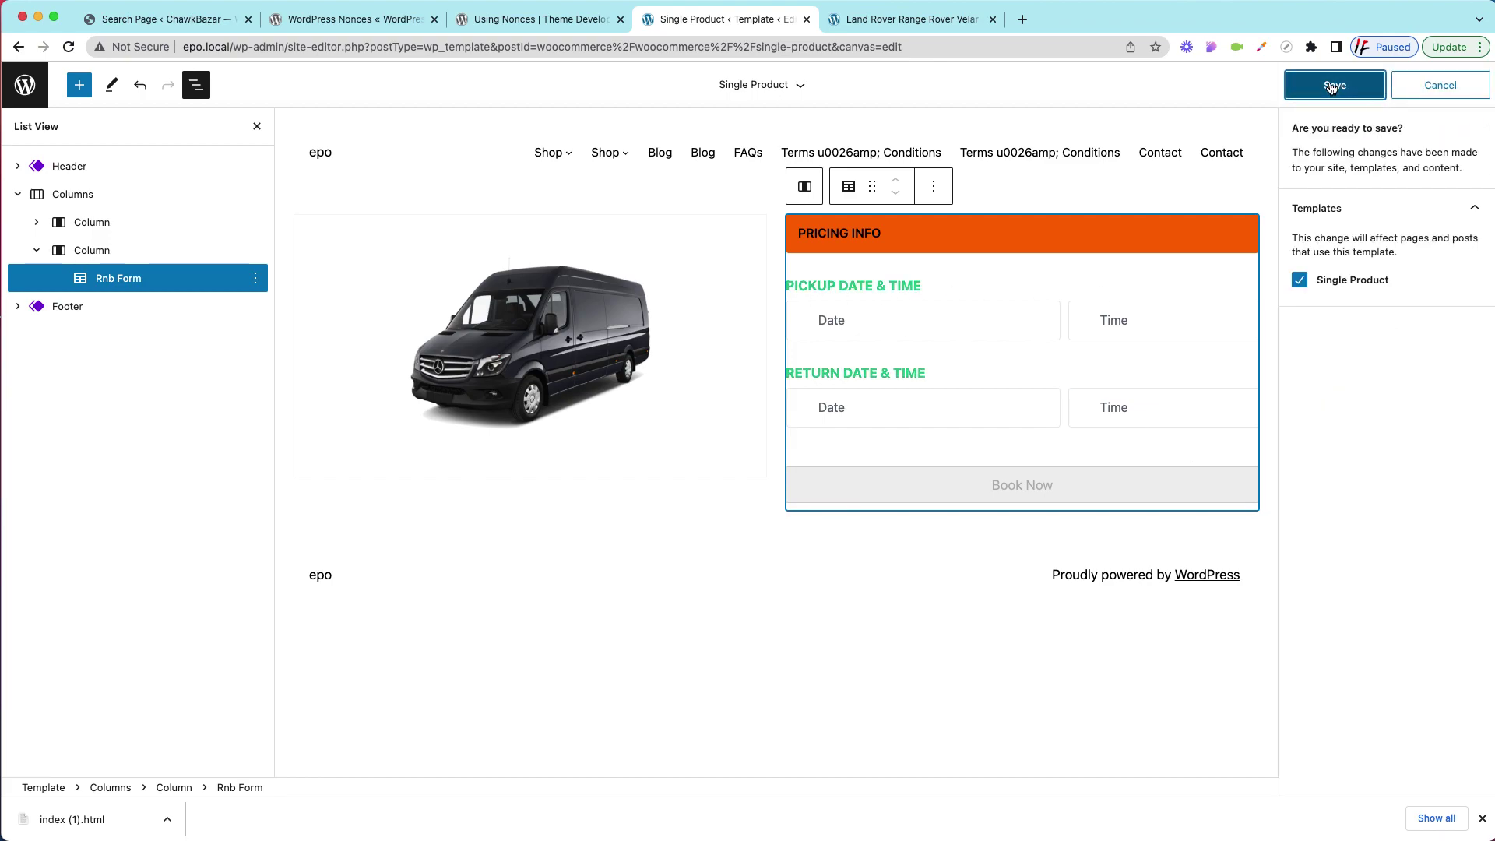
{"action": "left_click", "coordinate": [1333, 86]}
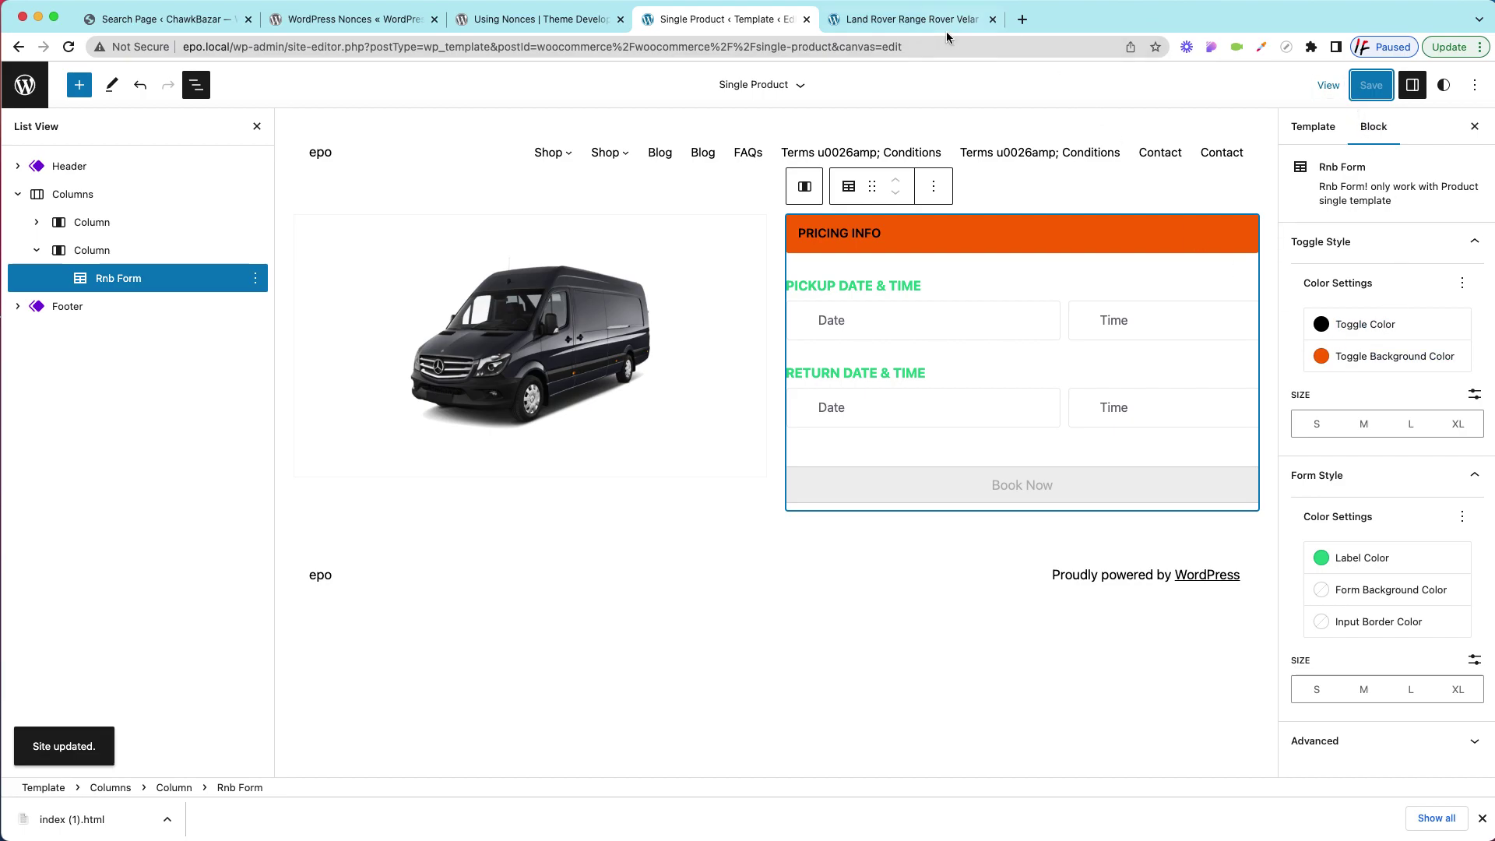
Reload the product page to check the date and time label color, and return to the Single Product template
{"action": "left_click", "coordinate": [927, 20]}
{"action": "right_click", "coordinate": [1376, 207]}
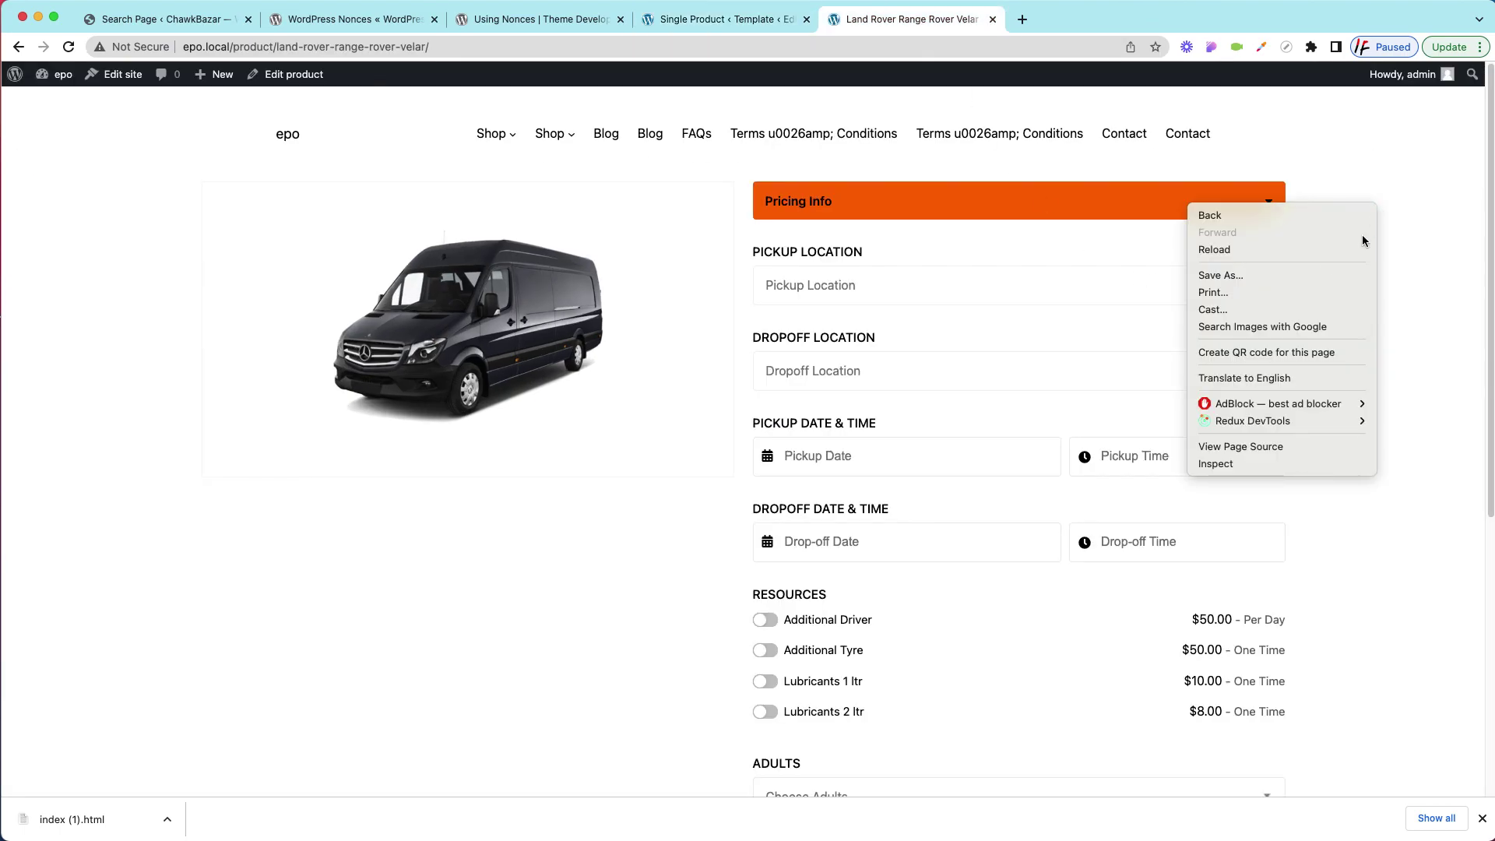
{"action": "left_click", "coordinate": [1316, 250]}
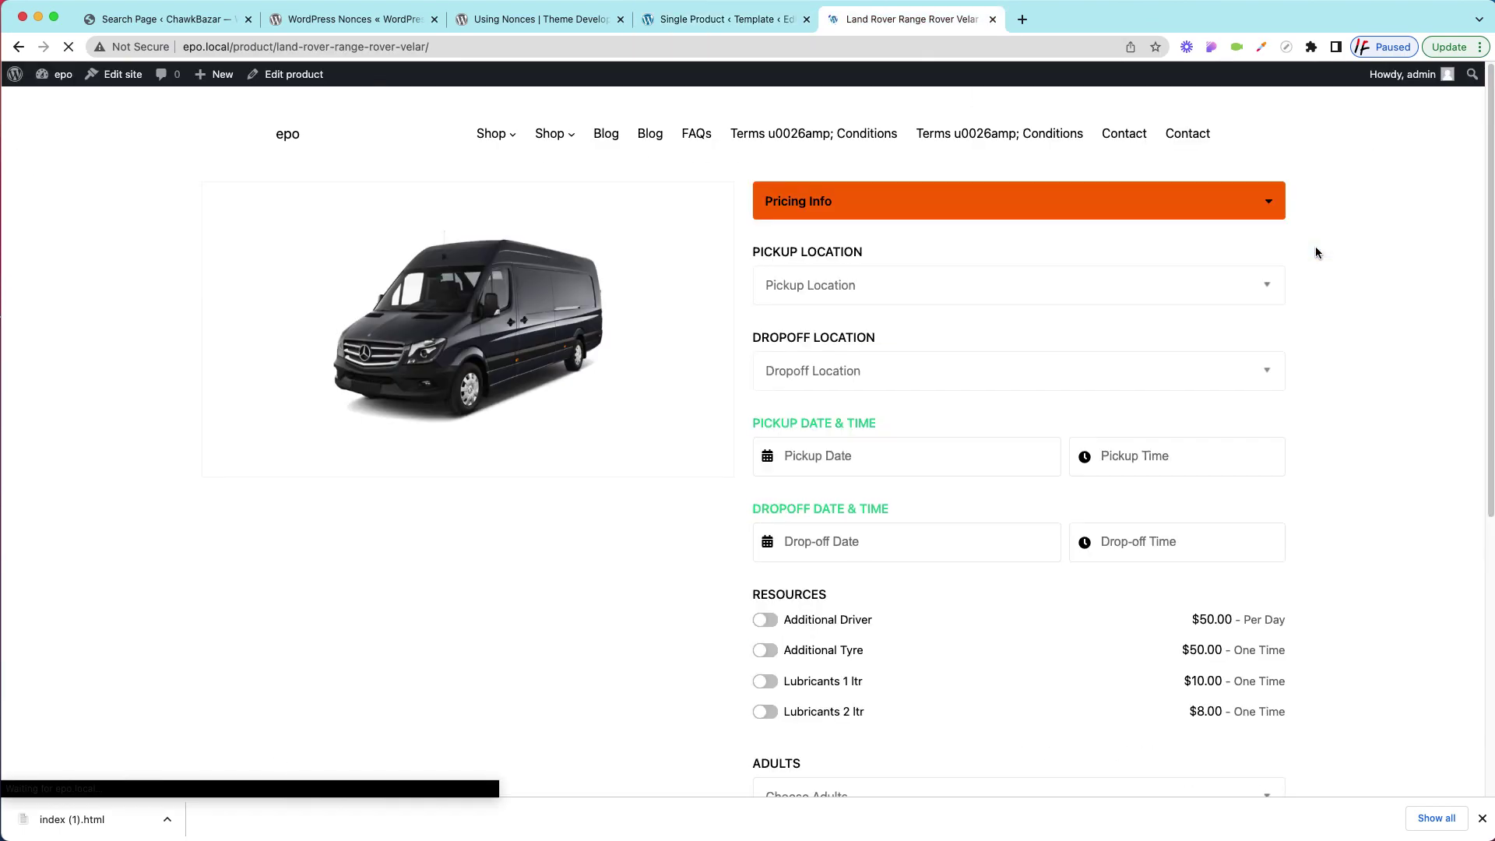
{"action": "left_click", "coordinate": [763, 23]}
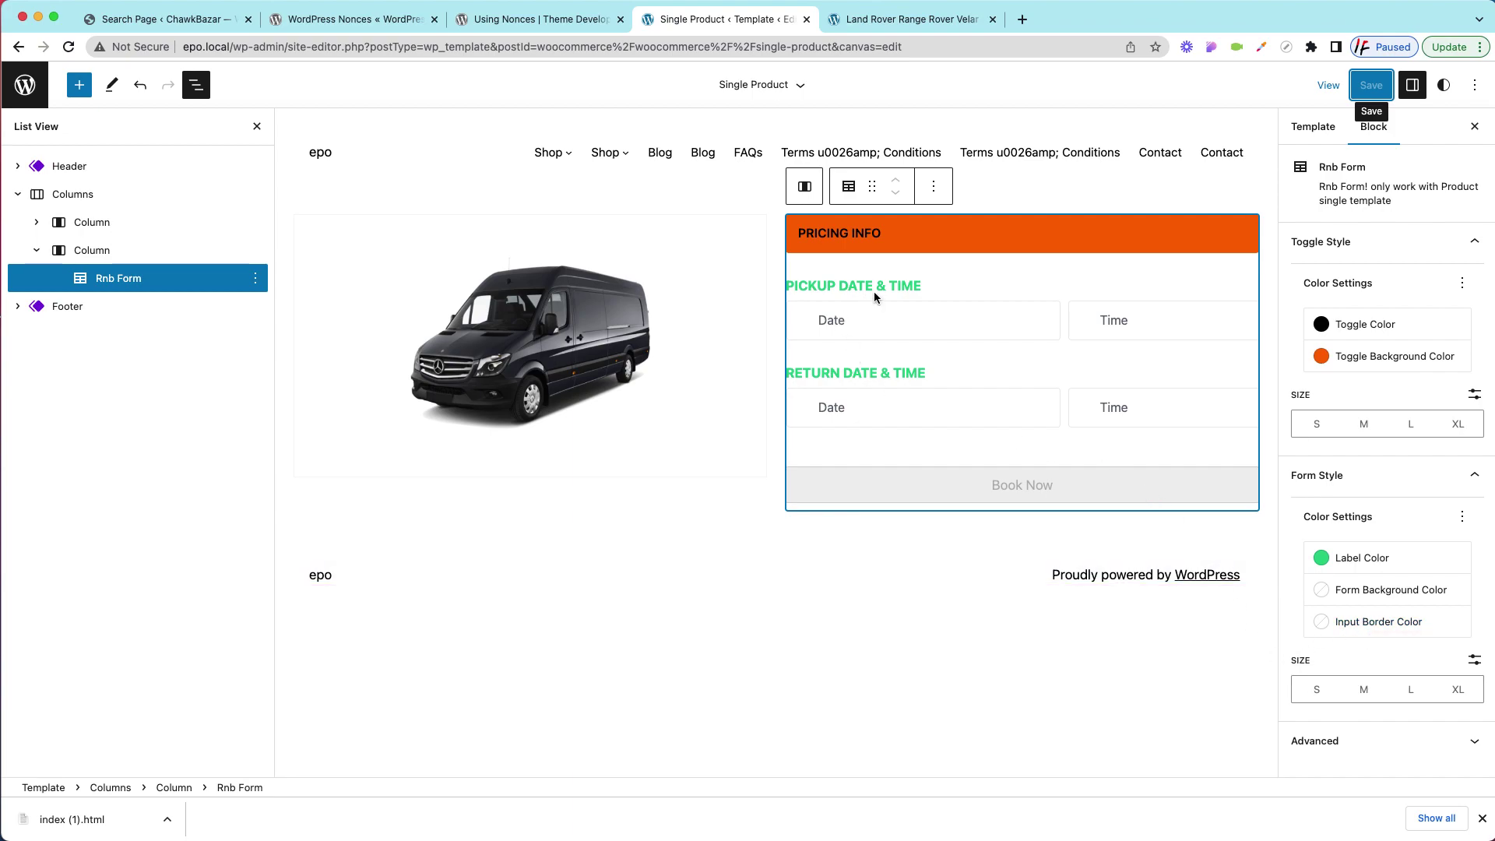
Try the M, L, XL and S size presets in the Rnb Form's form style
{"action": "left_click", "coordinate": [1361, 691]}
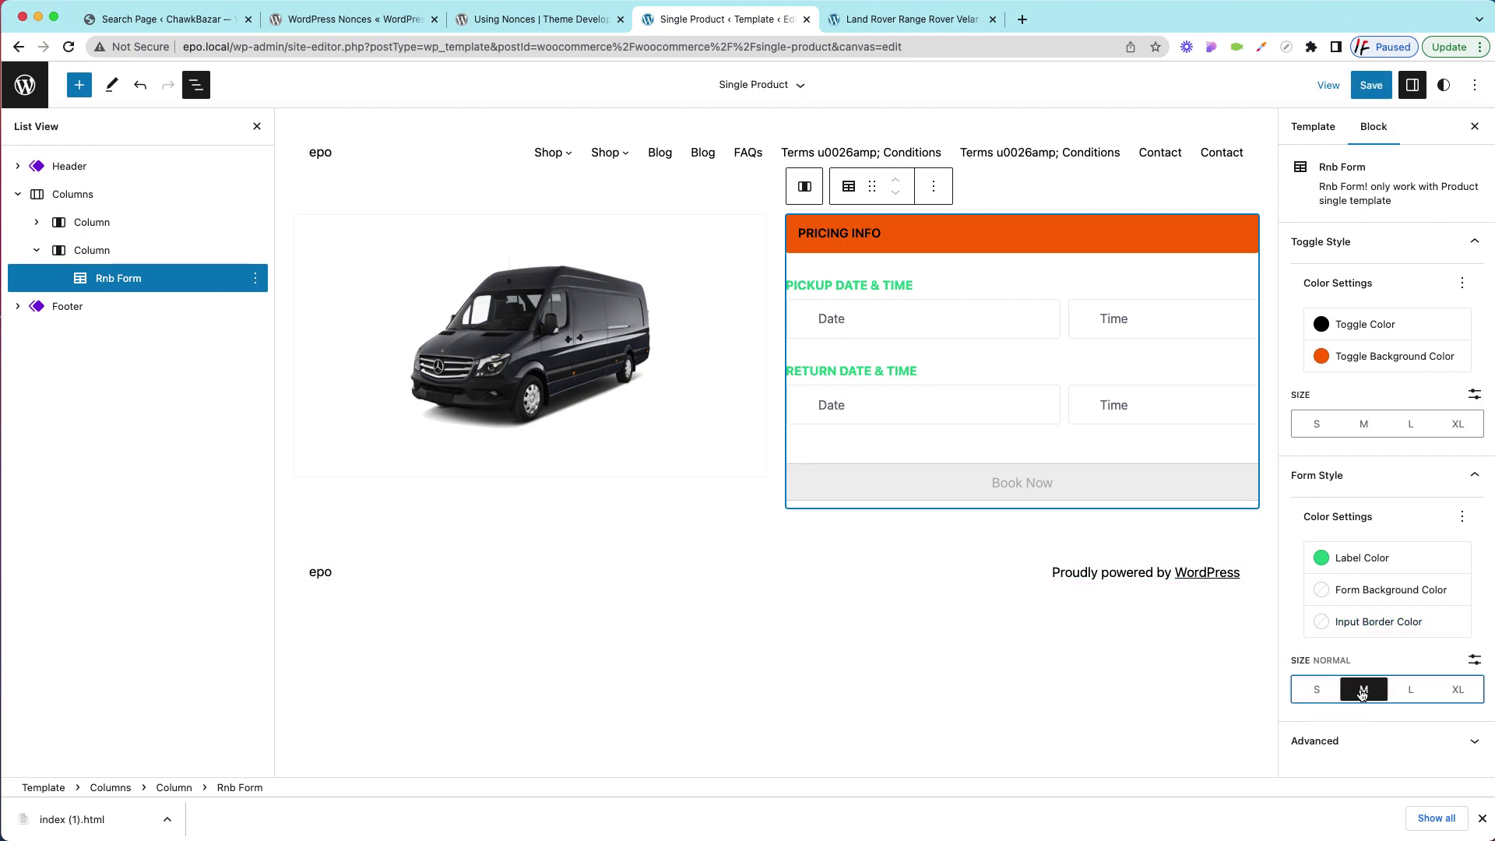
{"action": "left_click", "coordinate": [1415, 691]}
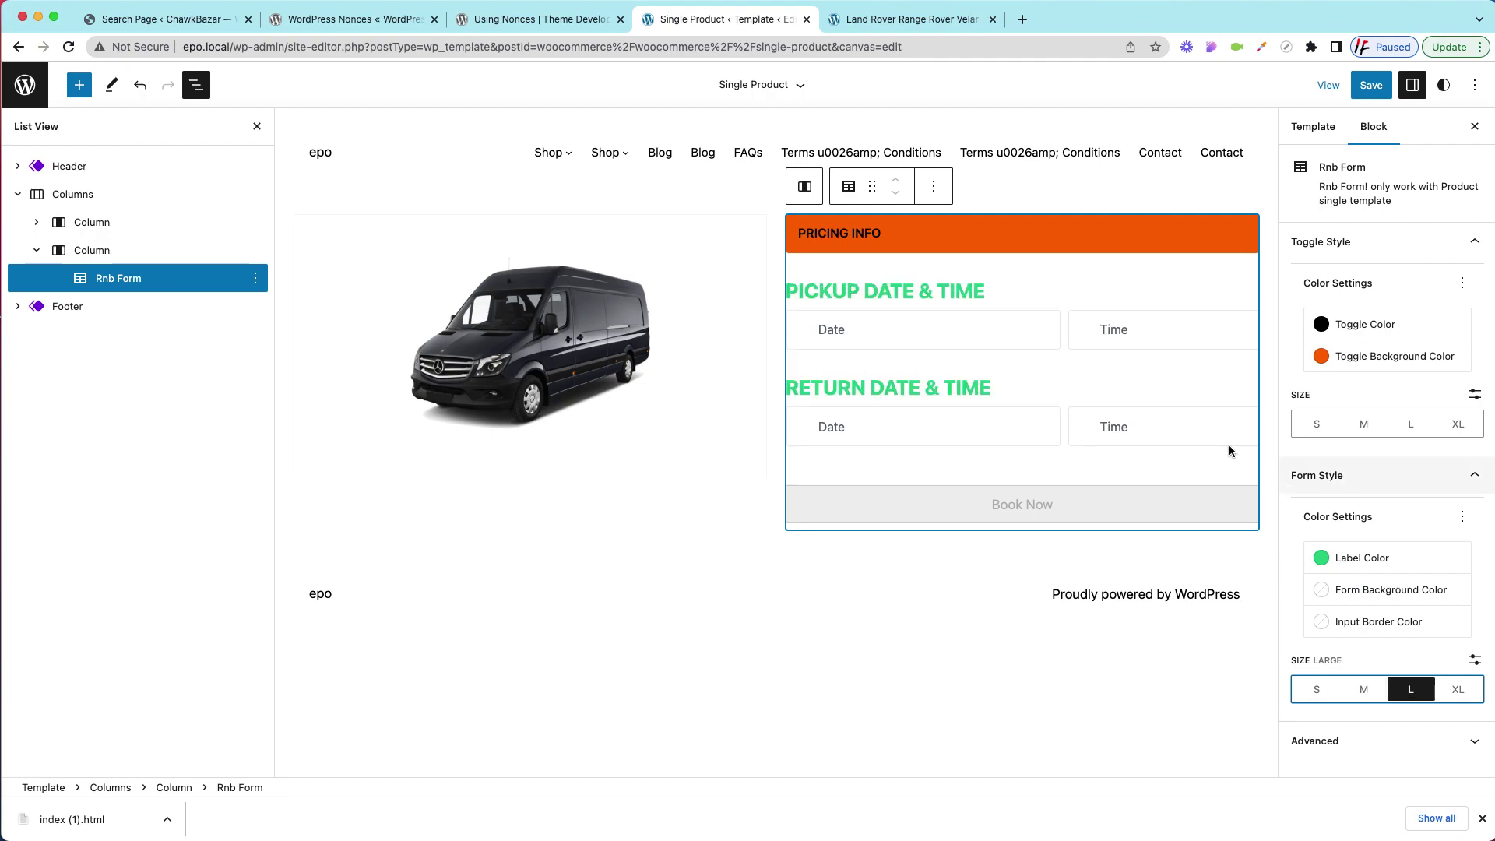
{"action": "left_click", "coordinate": [1461, 690]}
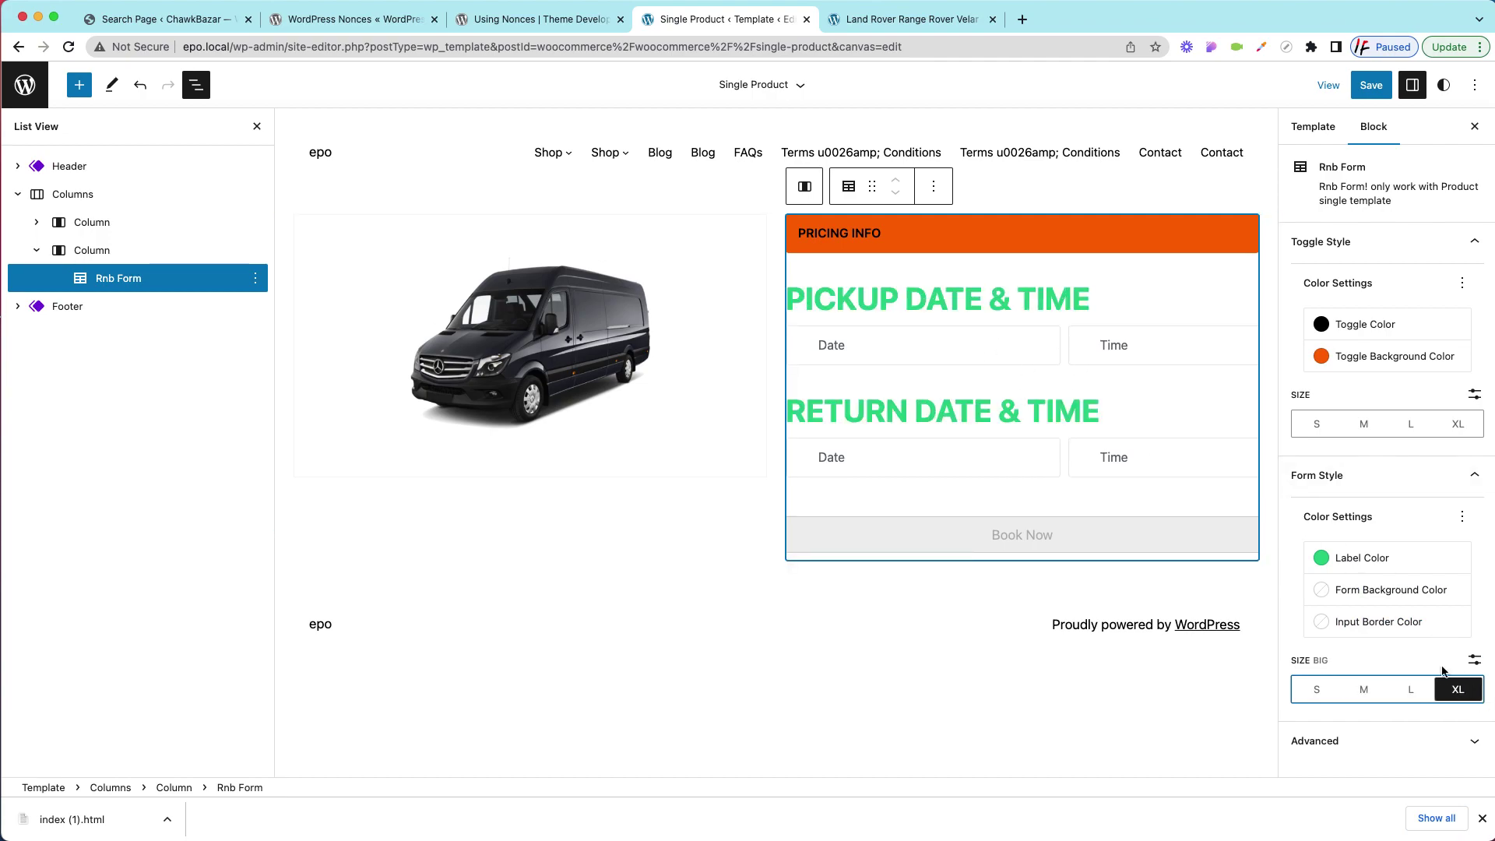
{"action": "left_click", "coordinate": [1316, 689]}
Set a custom size of 30 px in the Rnb Form's form style and save the Single Product template
{"action": "left_click", "coordinate": [1474, 659]}
{"action": "left_click", "coordinate": [1361, 687]}
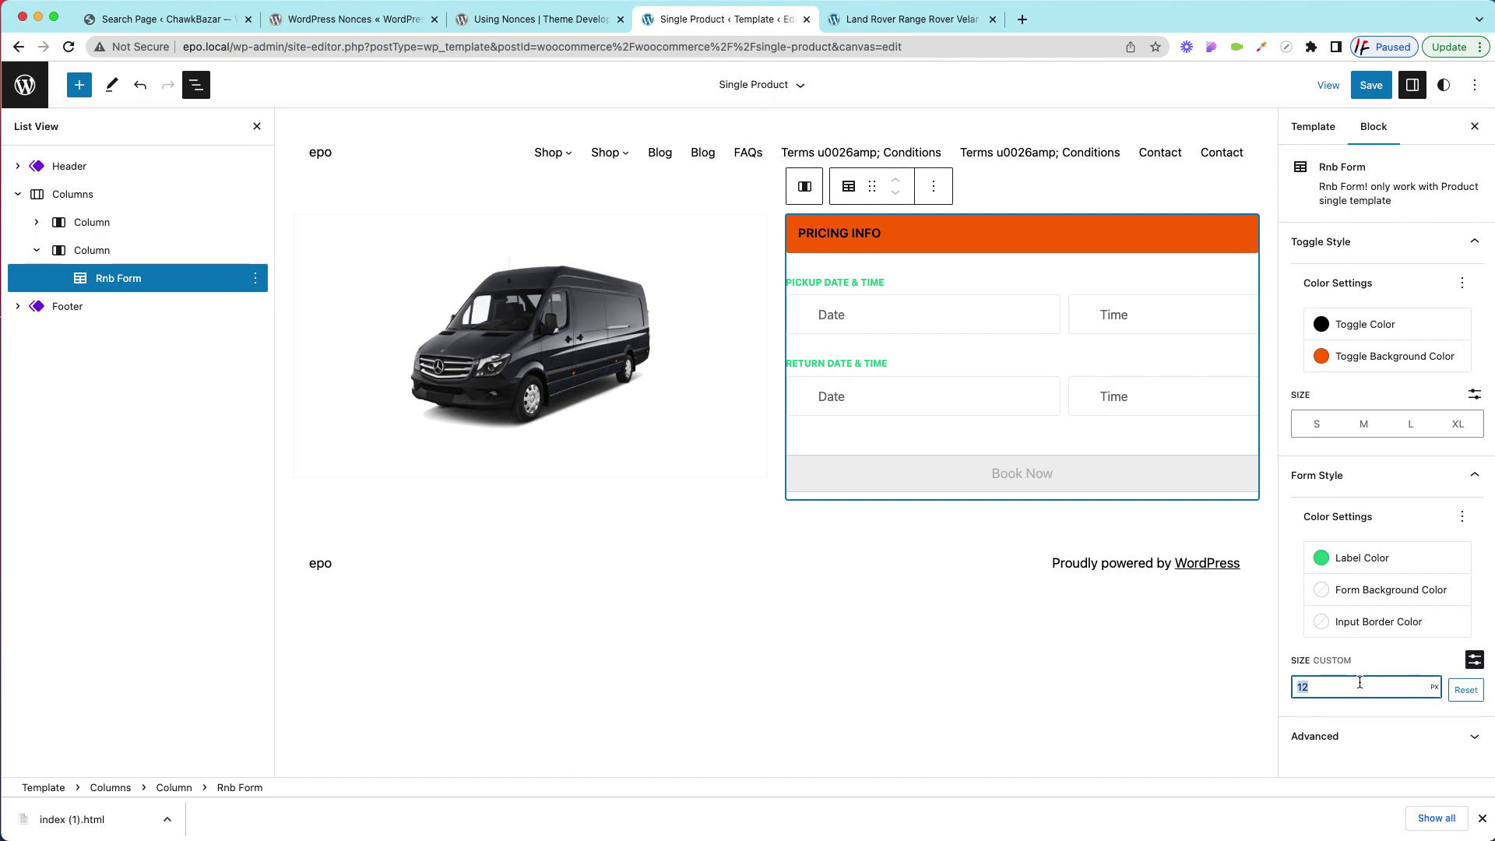
{"action": "type", "text": "30"}
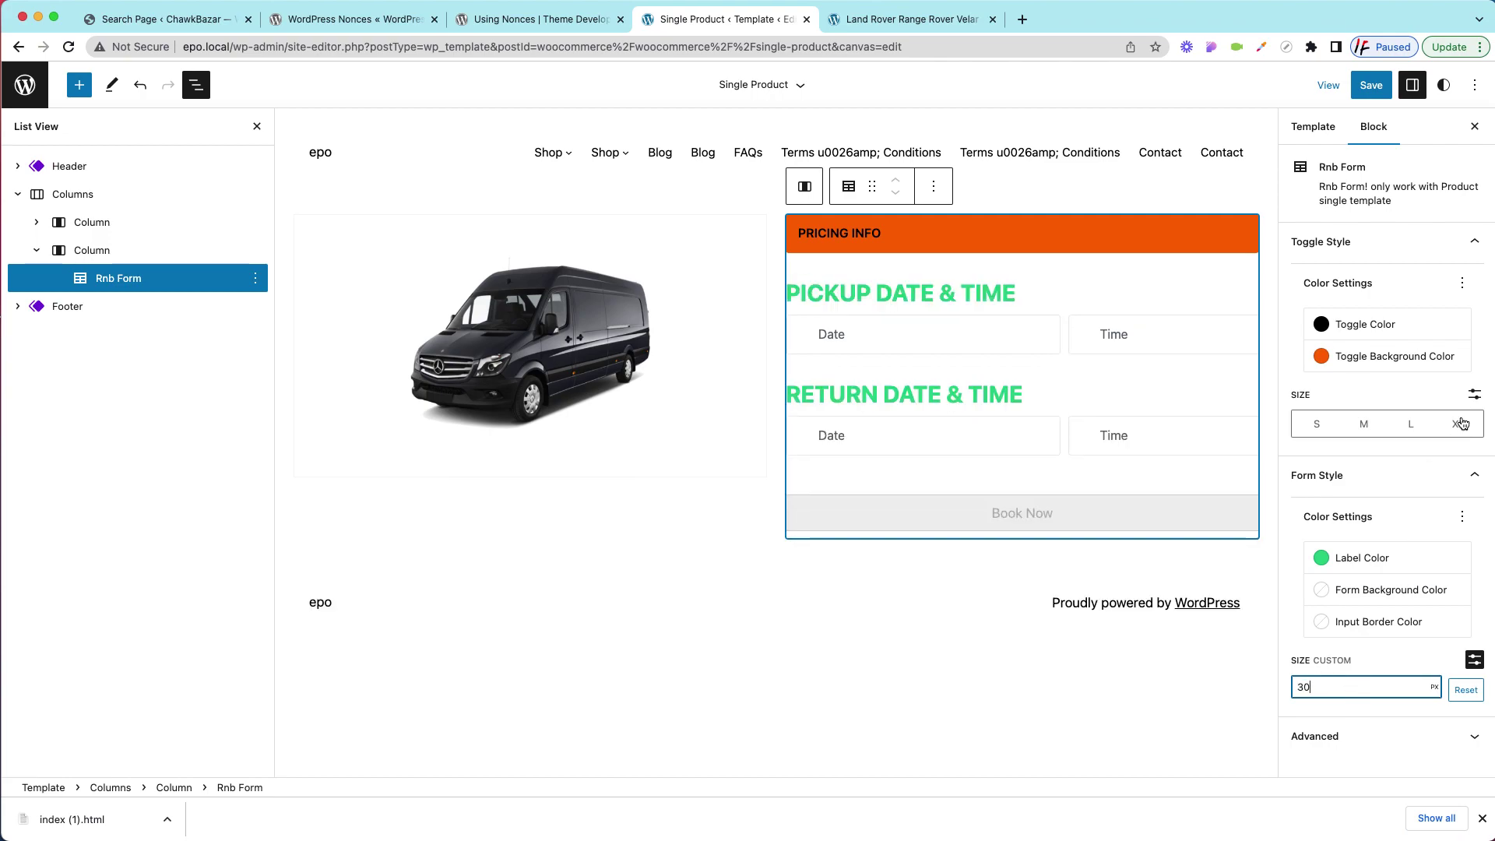
{"action": "left_click", "coordinate": [1379, 91]}
{"action": "left_click", "coordinate": [1351, 89]}
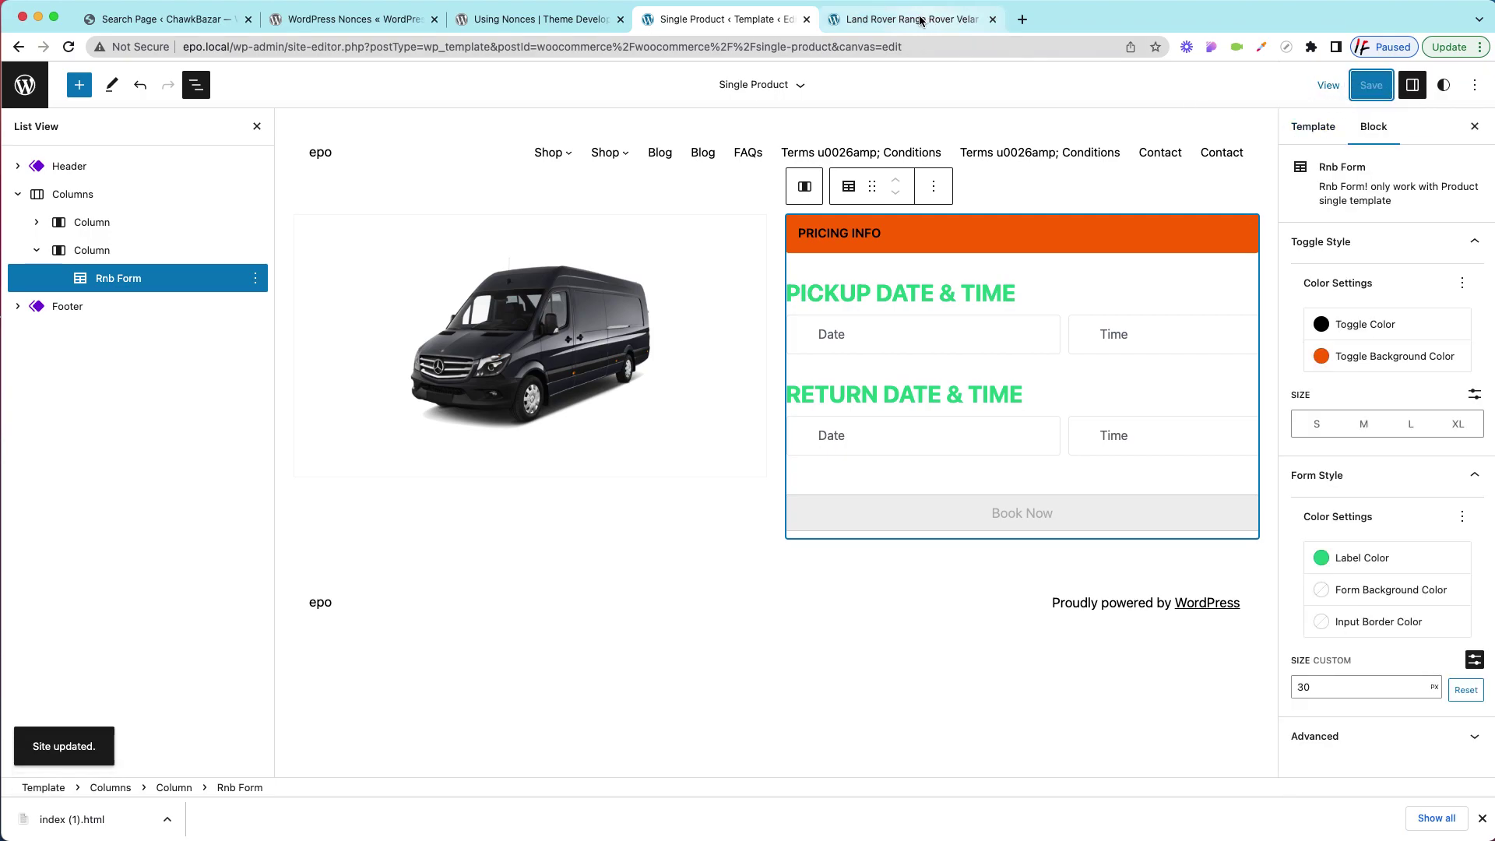
Reload the product page to check the booking form's label size, and go back to the Single Product template
{"action": "left_click", "coordinate": [920, 19]}
{"action": "right_click", "coordinate": [1228, 225]}
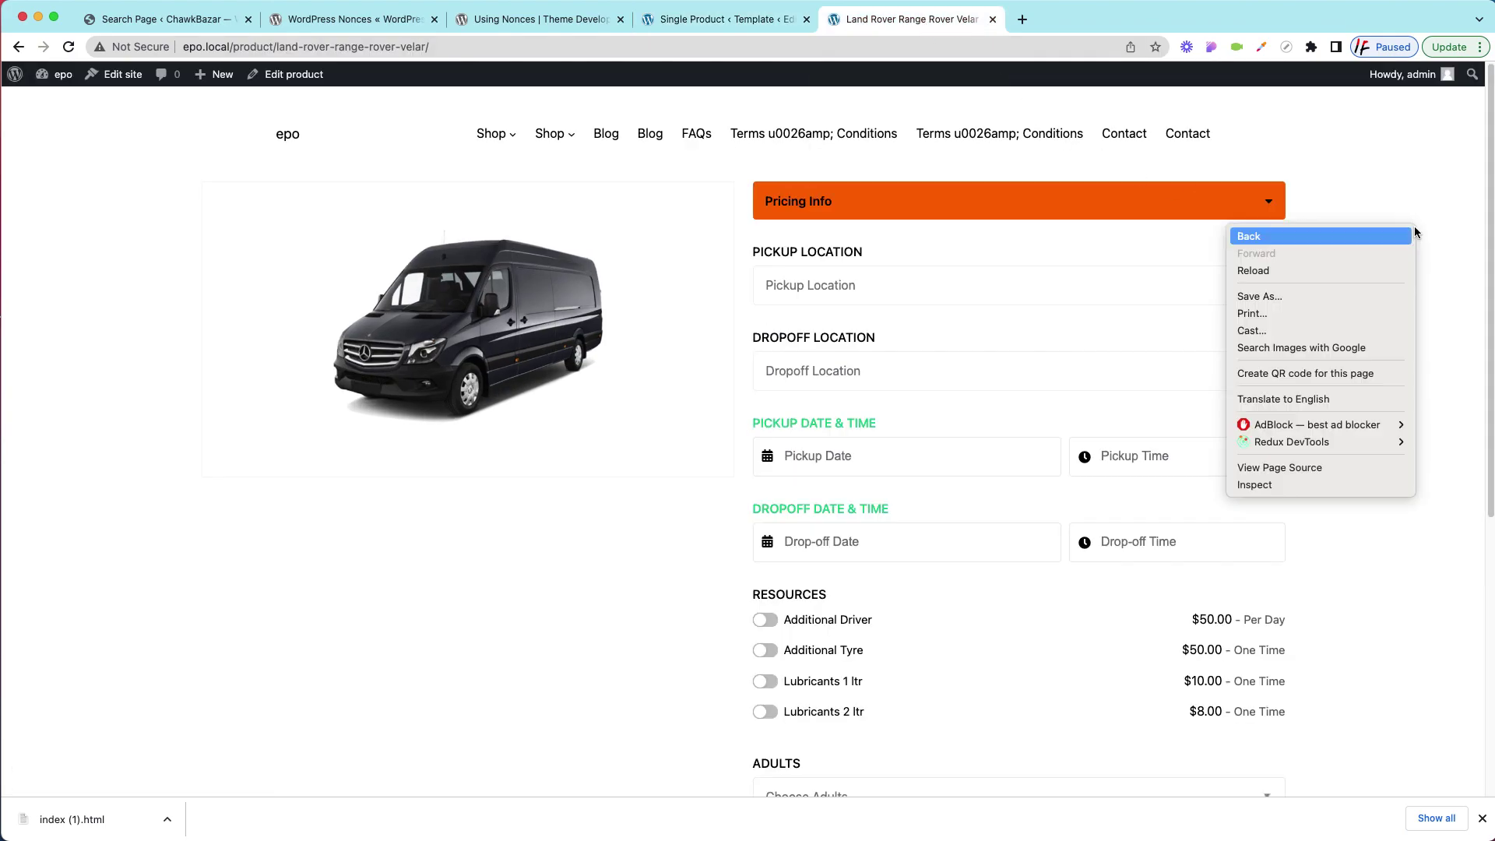
{"action": "left_click", "coordinate": [1315, 269]}
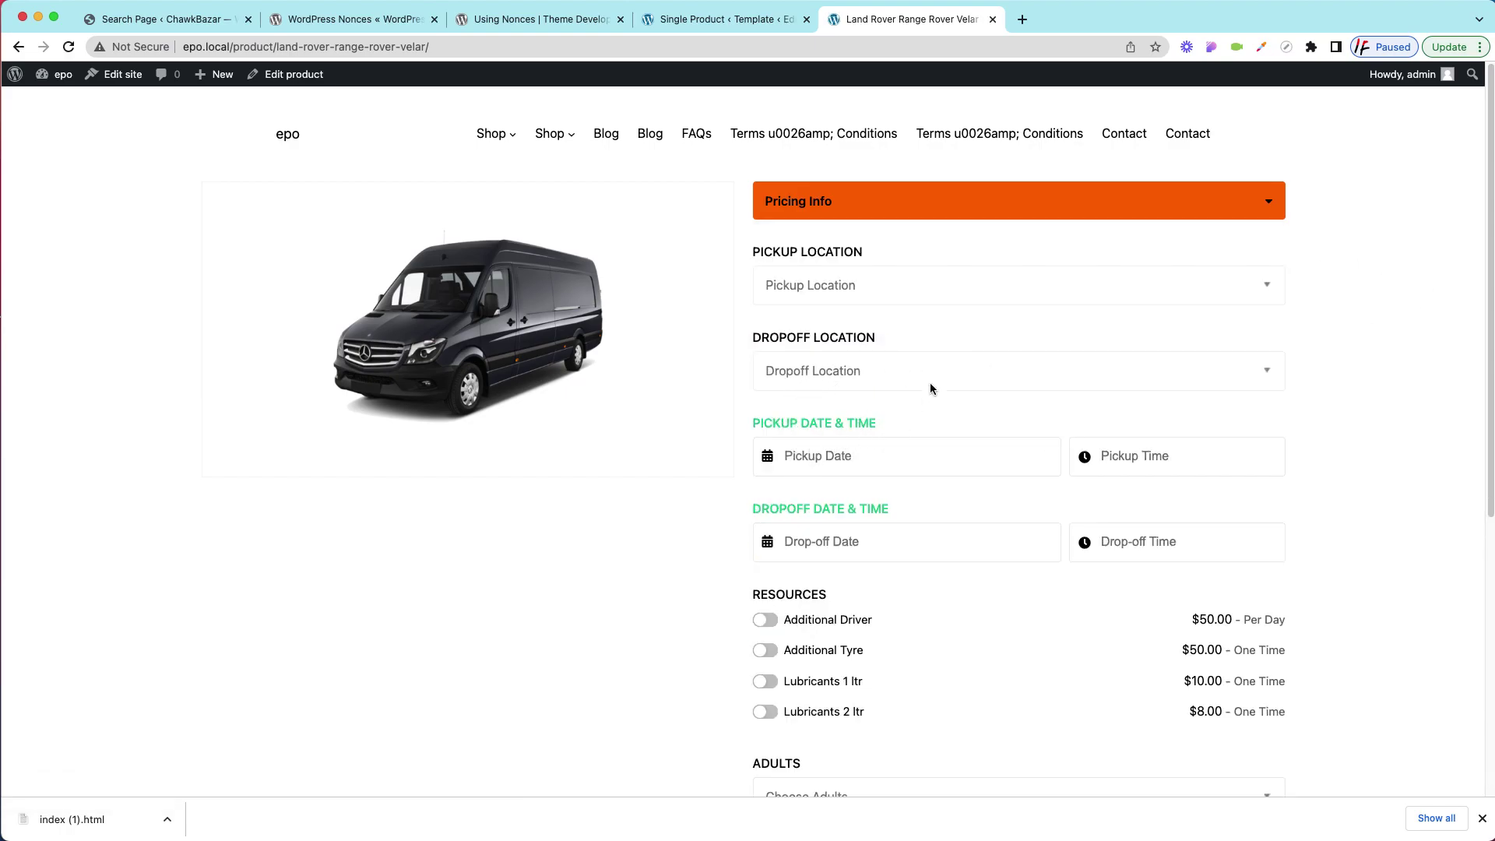
{"action": "left_click", "coordinate": [724, 18]}
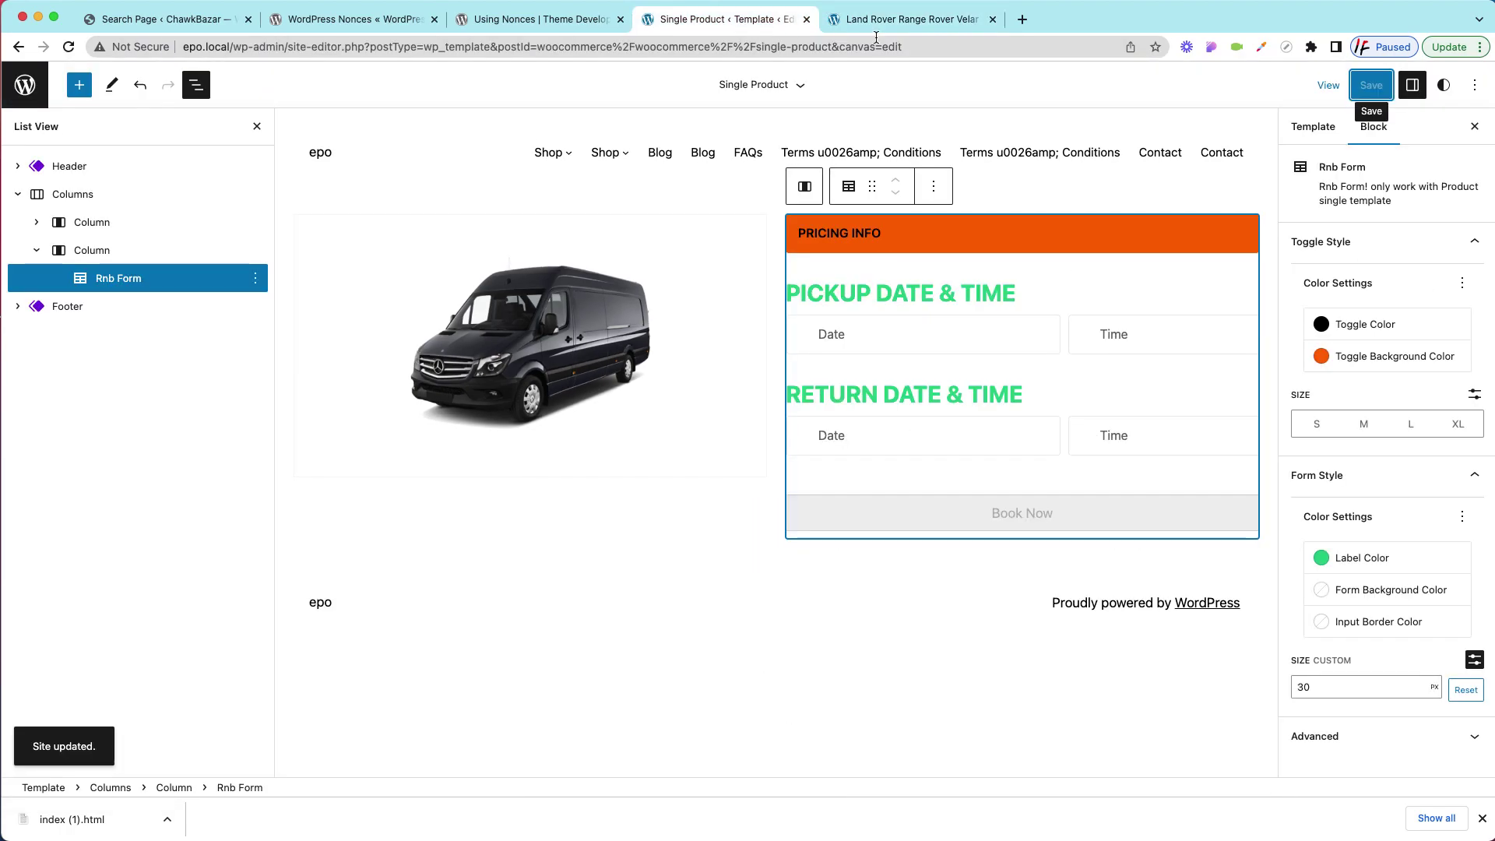